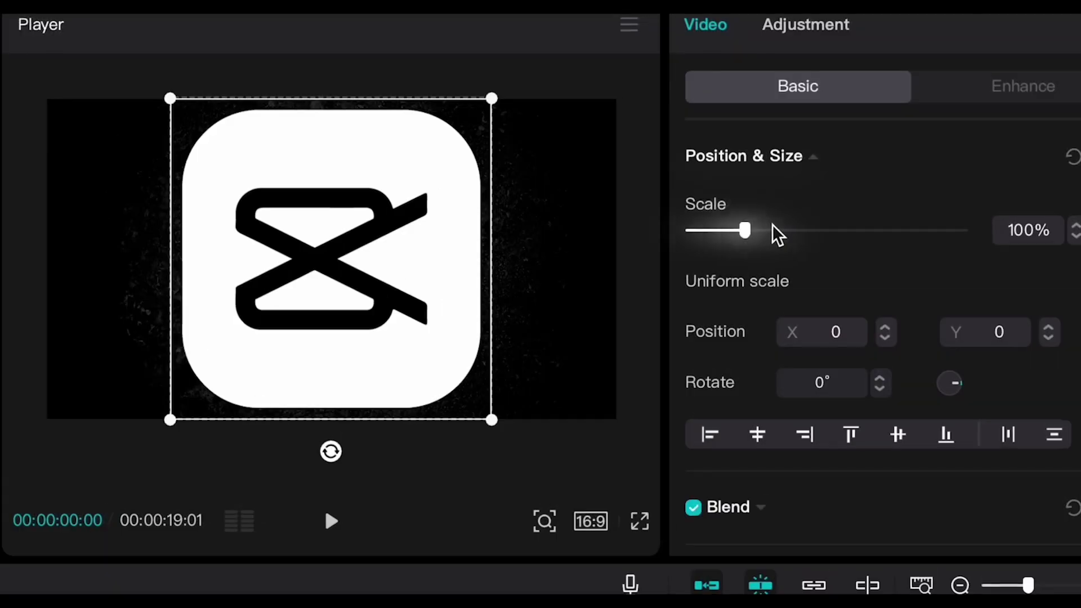
- Shrink the logo to 27% scale and hide the top logo track
drag(844, 149, 828, 148)
drag(715, 231, 703, 235)
click(48, 411)
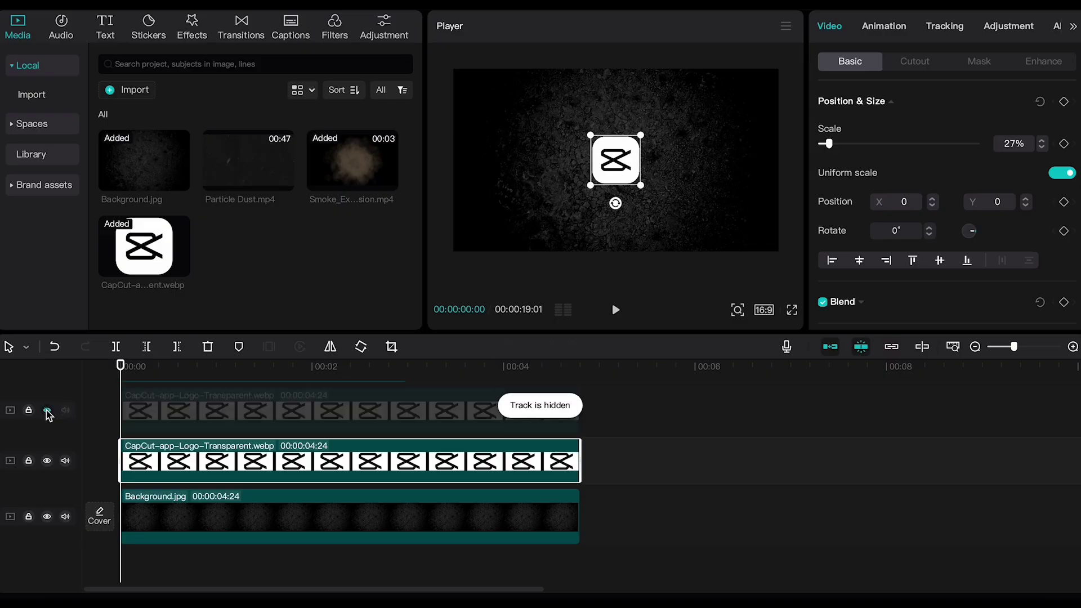
- Darken the lower logo copy's colour adjustments and enlarge it to 47%
click(997, 28)
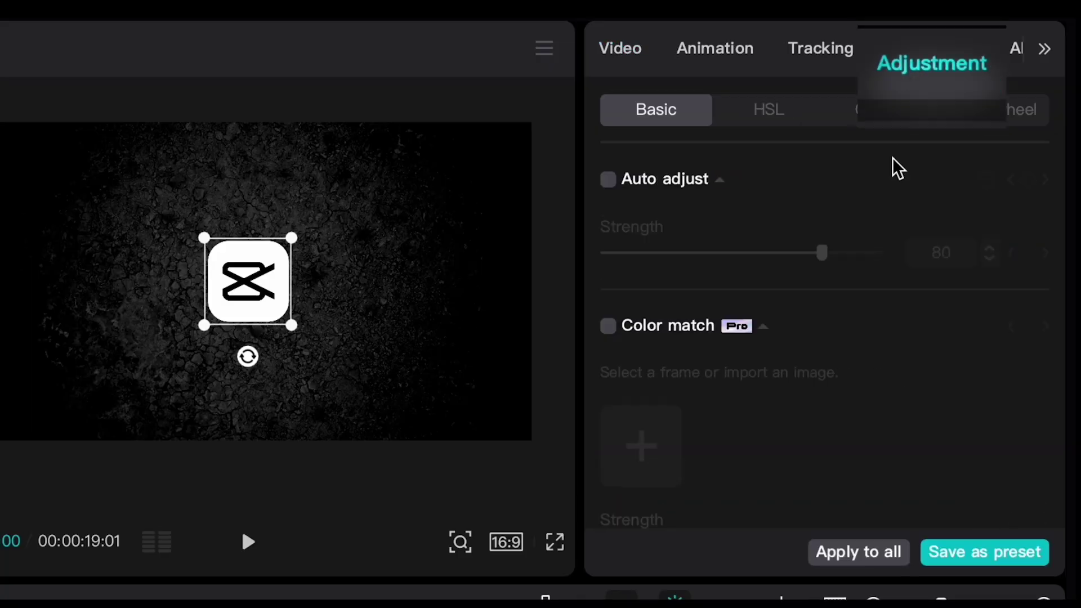
scroll(864, 340, down, 10)
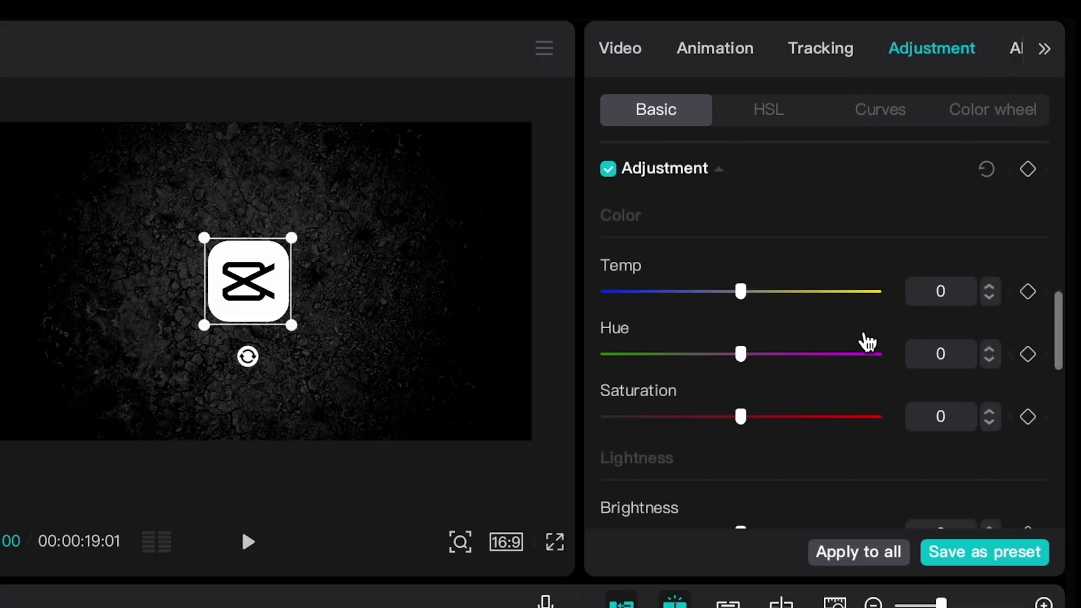
scroll(671, 451, down, 3)
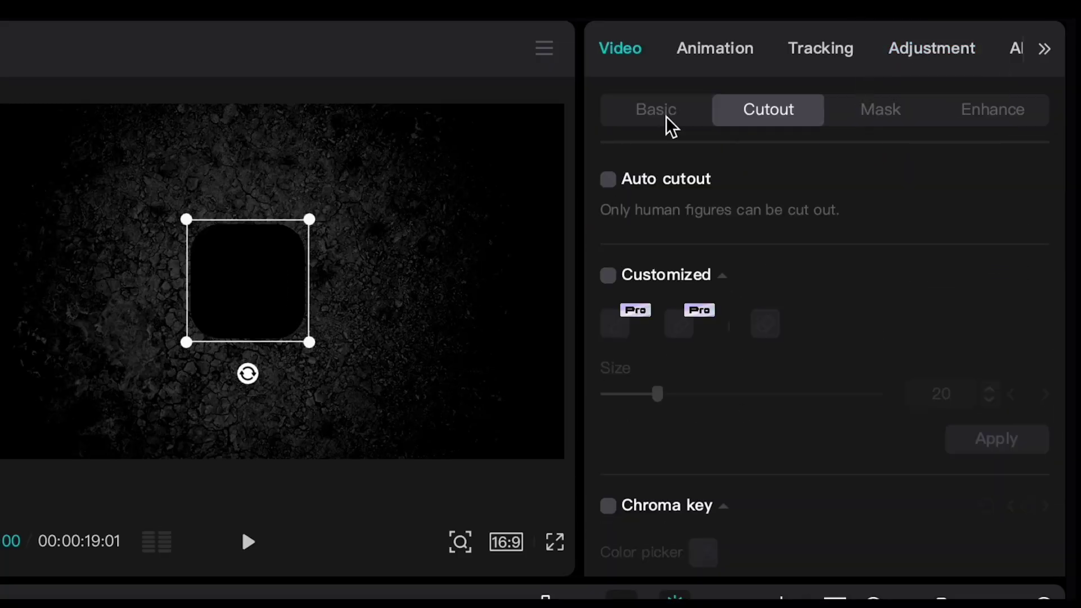
click(668, 118)
drag(634, 259, 630, 261)
- Give the logo copy a feathered rectangle mask
click(871, 119)
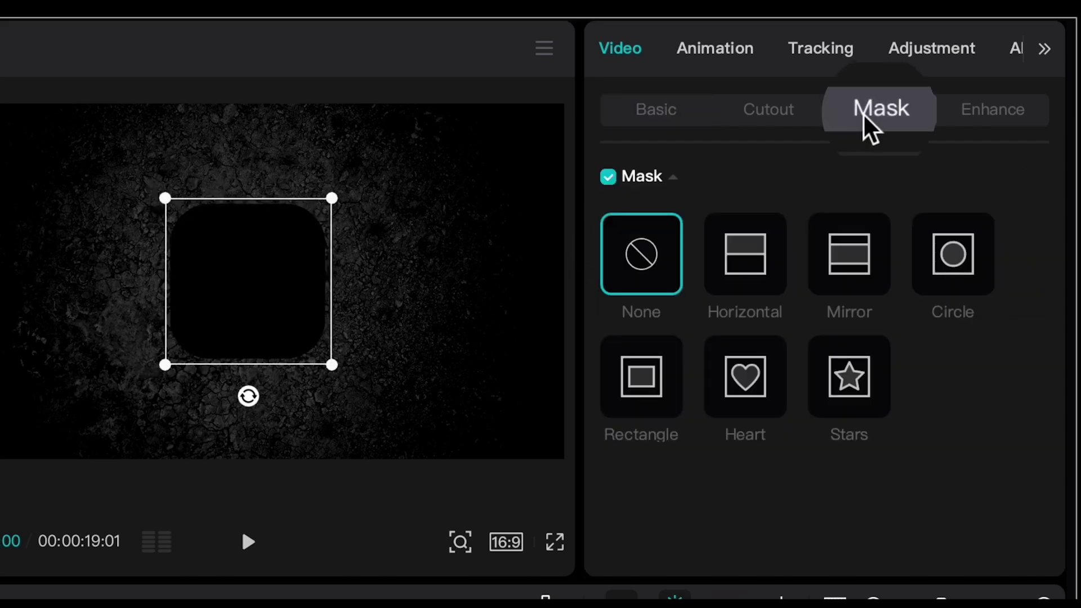
click(627, 386)
scroll(637, 482, down, 3)
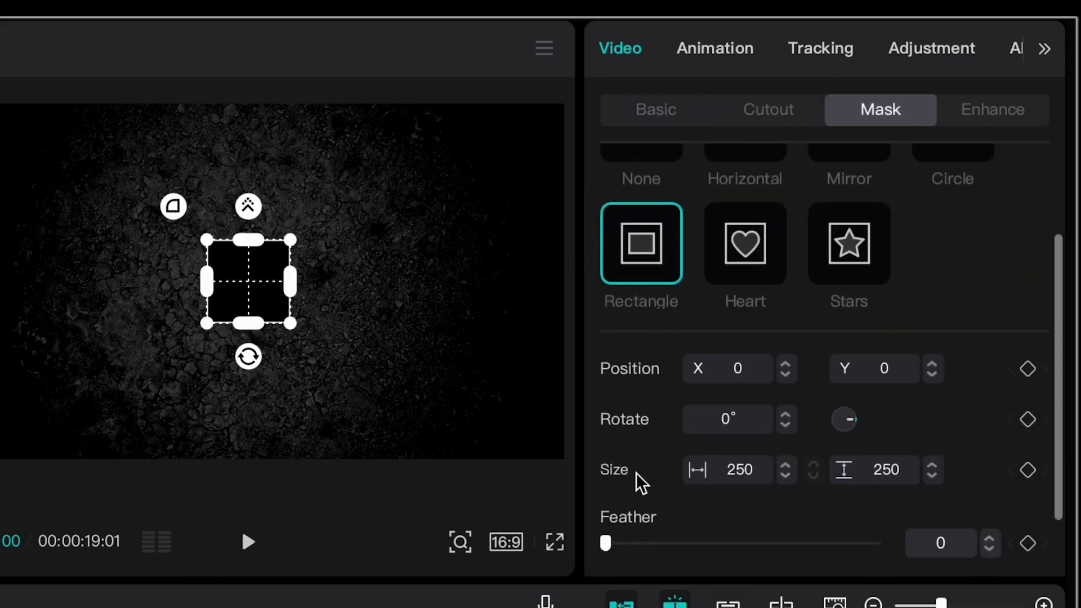
drag(603, 509, 635, 511)
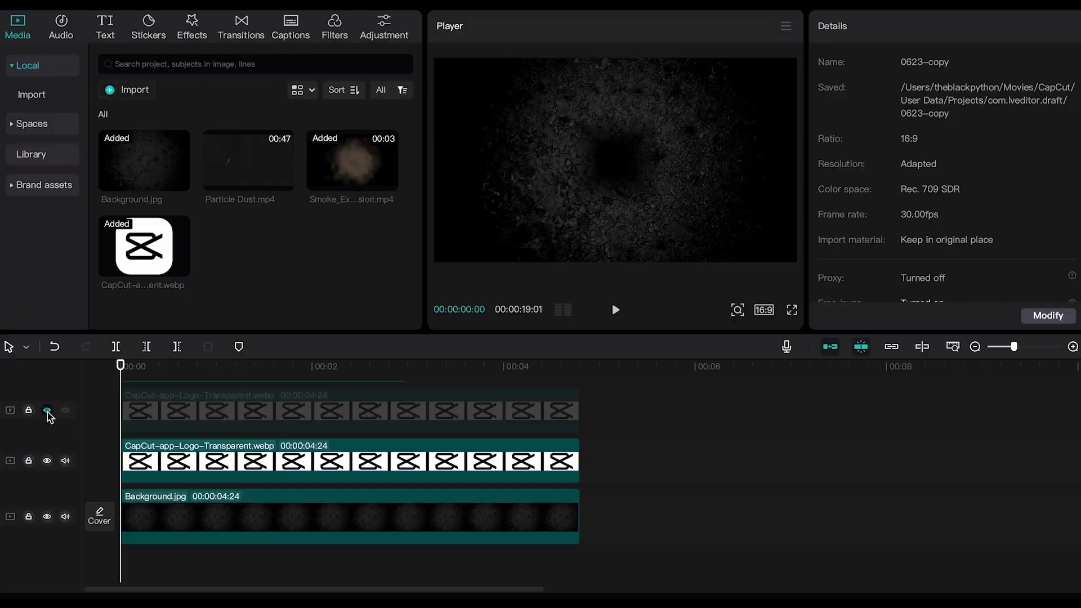
- Show the top logo track again and set its vignette to 37
click(47, 411)
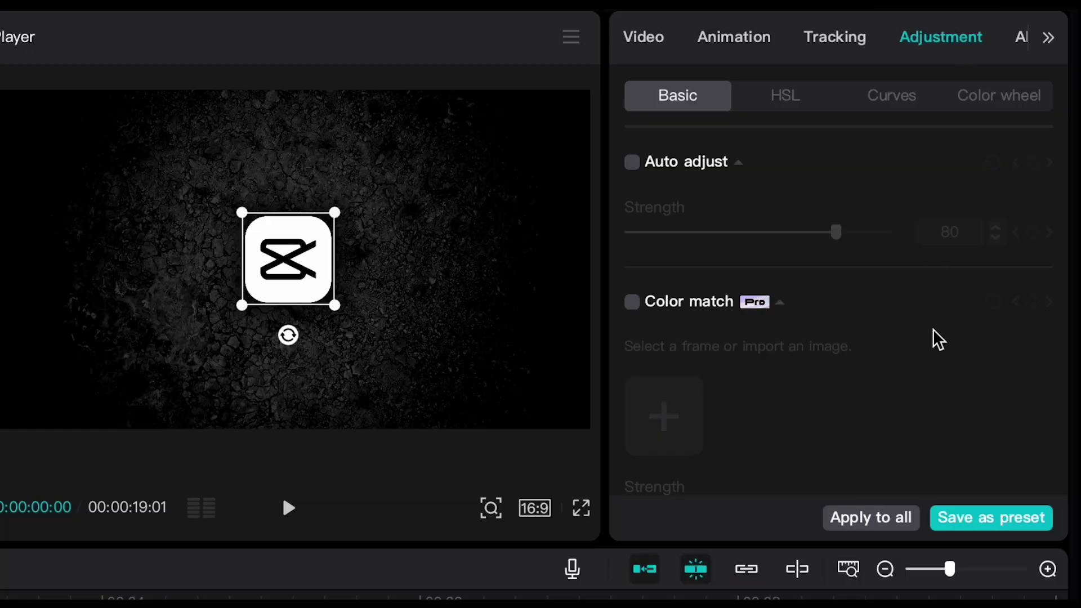
scroll(957, 253, down, 5)
drag(808, 489, 849, 491)
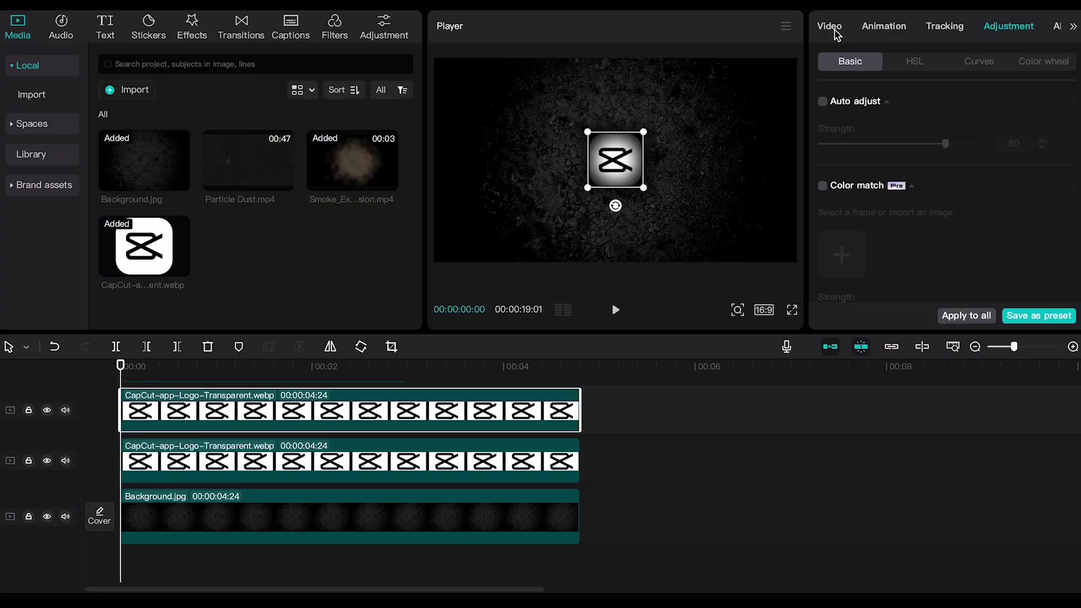
- Add a rectangle mask with round corners 15 to the top logo
click(831, 27)
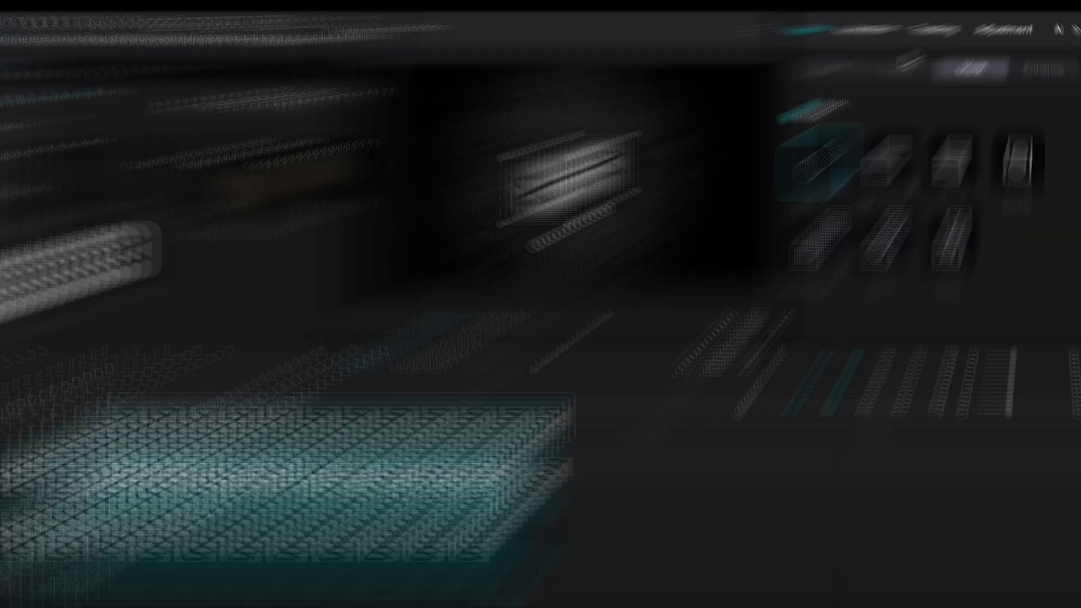
click(707, 362)
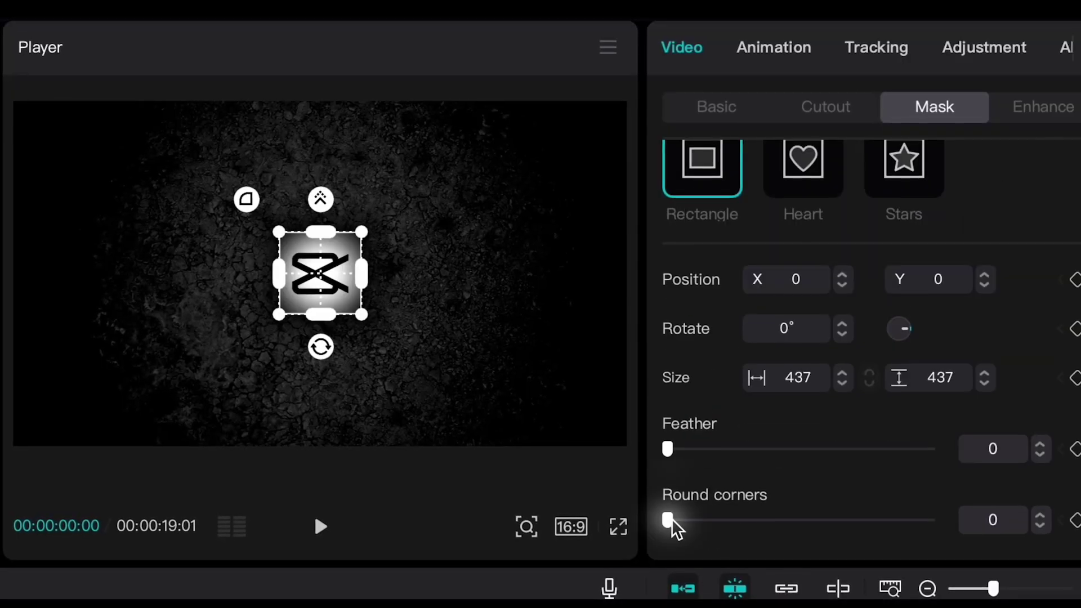
drag(669, 521, 708, 523)
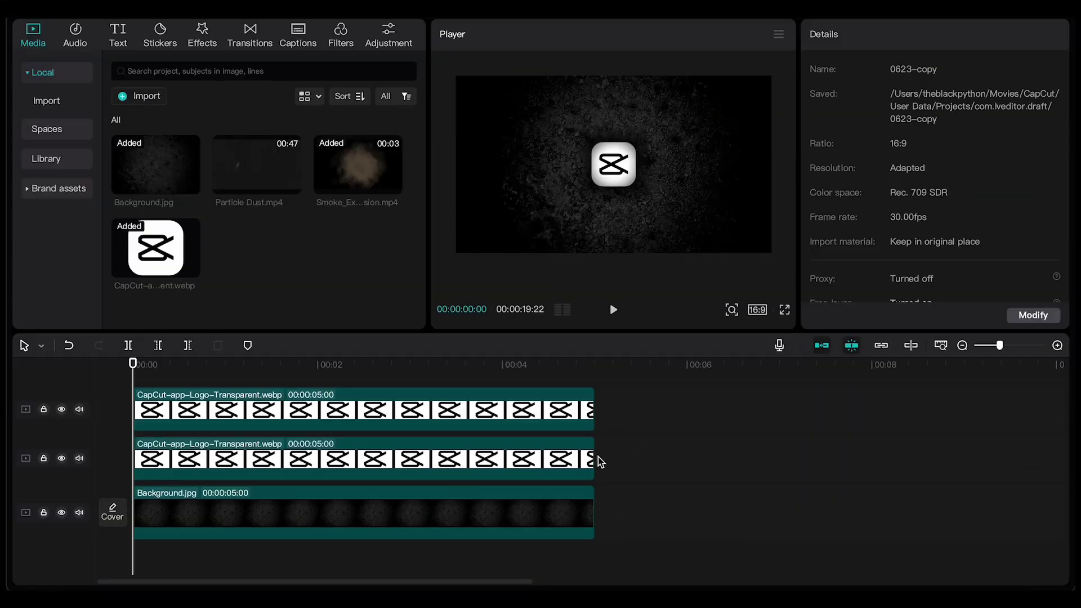
- Select both logo clips and move them slightly later in the timeline
click(554, 409)
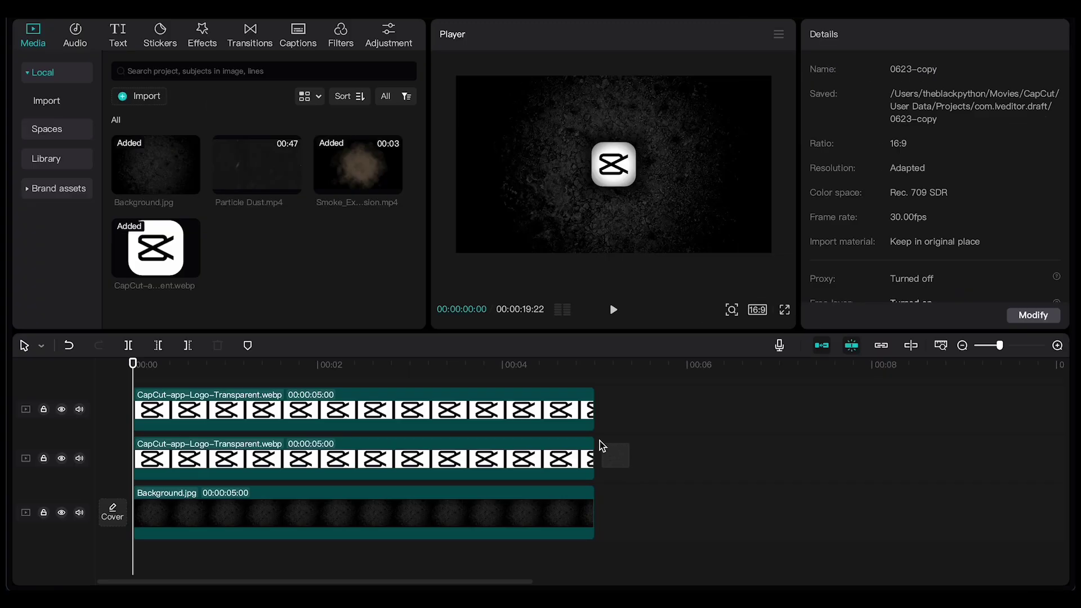
drag(629, 467, 580, 419)
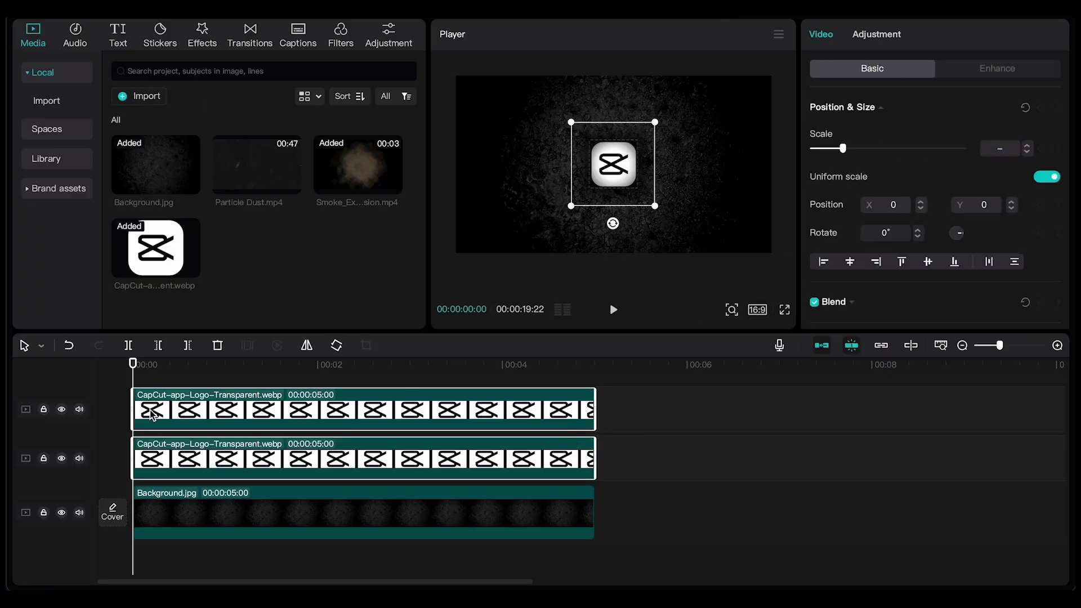
drag(155, 415, 163, 417)
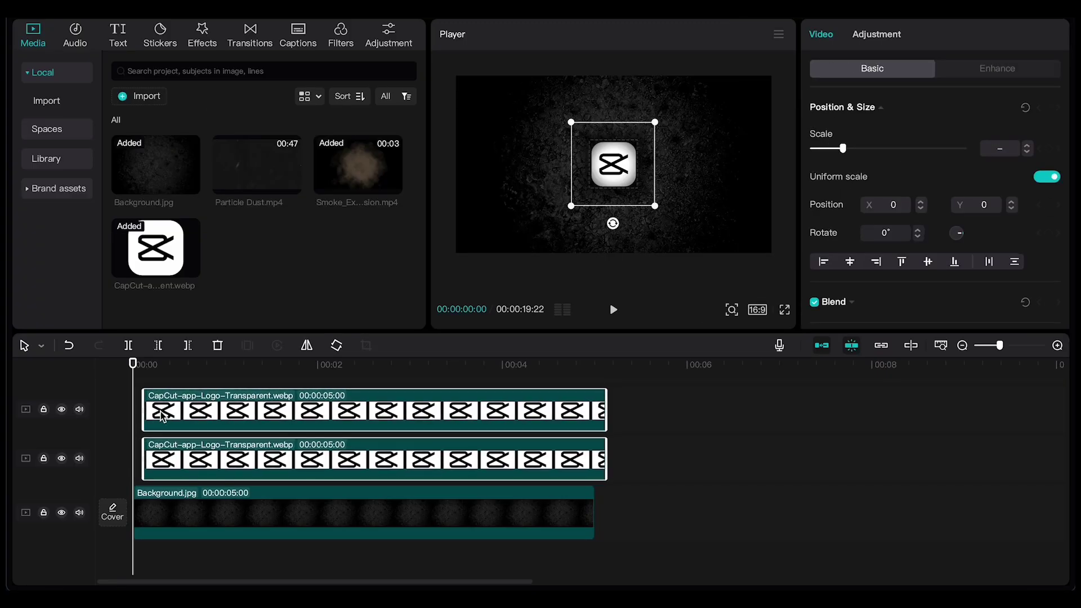
- Scale the top logo clip up to 500% as its first keyframe
scroll(158, 414, up, 3)
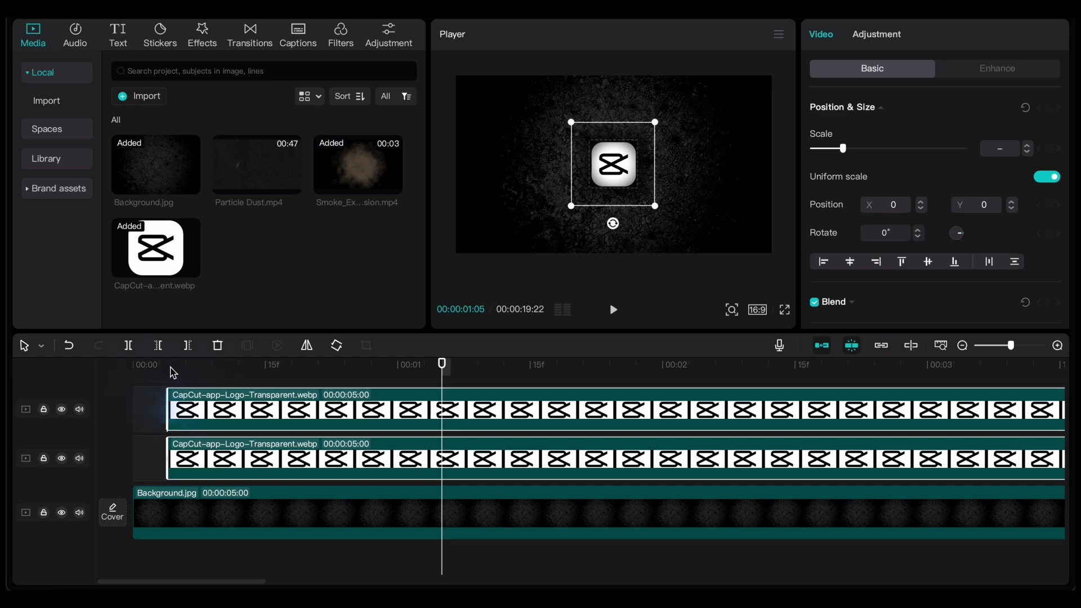
click(186, 410)
drag(843, 149, 964, 149)
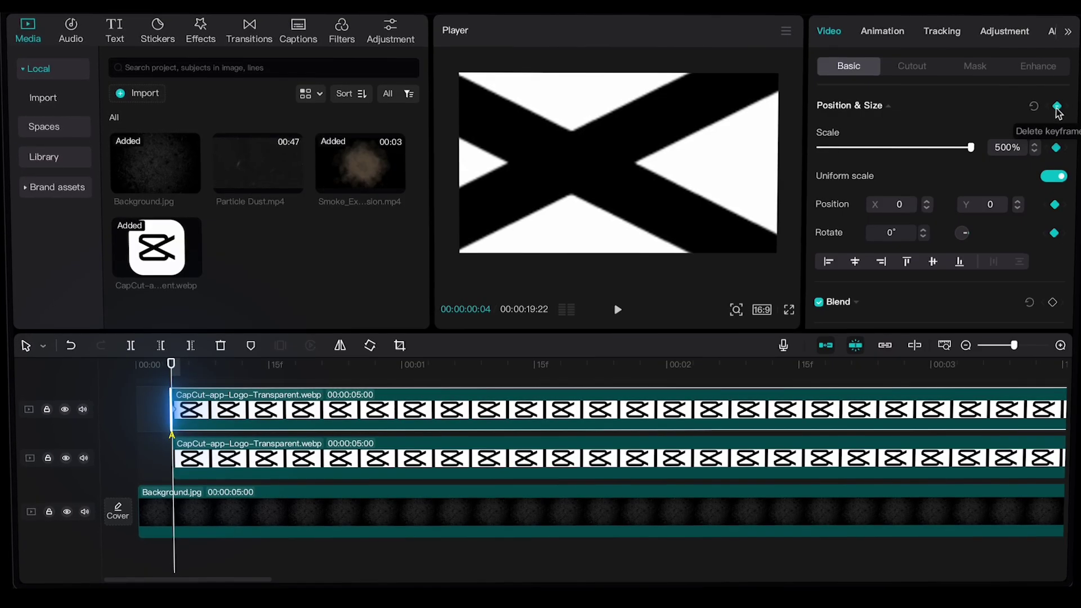
- Add top-logo scale keyframes at 24%, 28% and 27% a few frames apart, then preview
drag(172, 364, 195, 369)
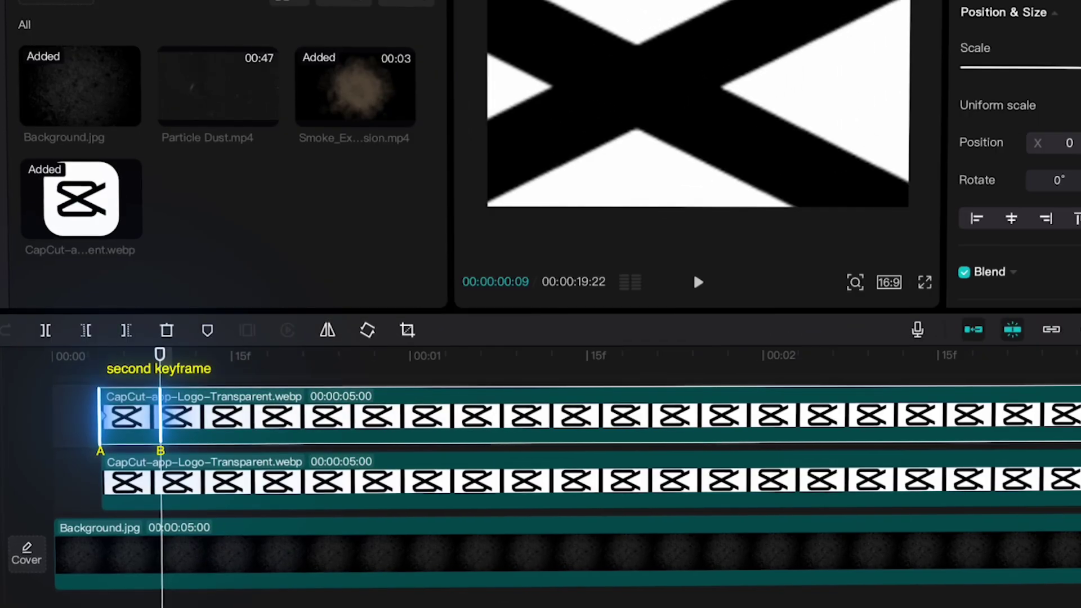
text(24)
key(Return)
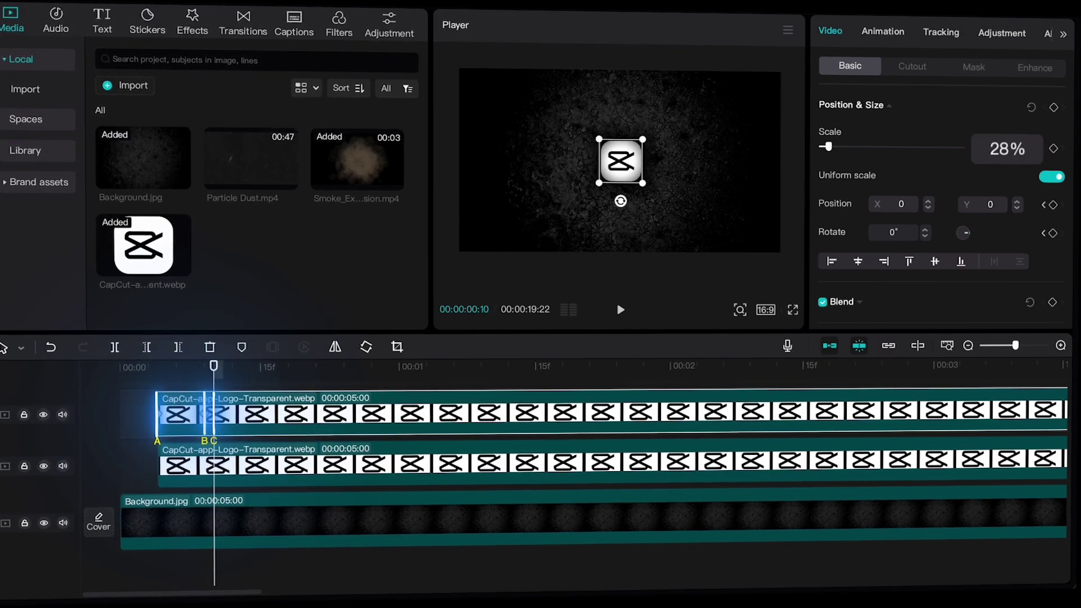
key(Right)
key(Right)
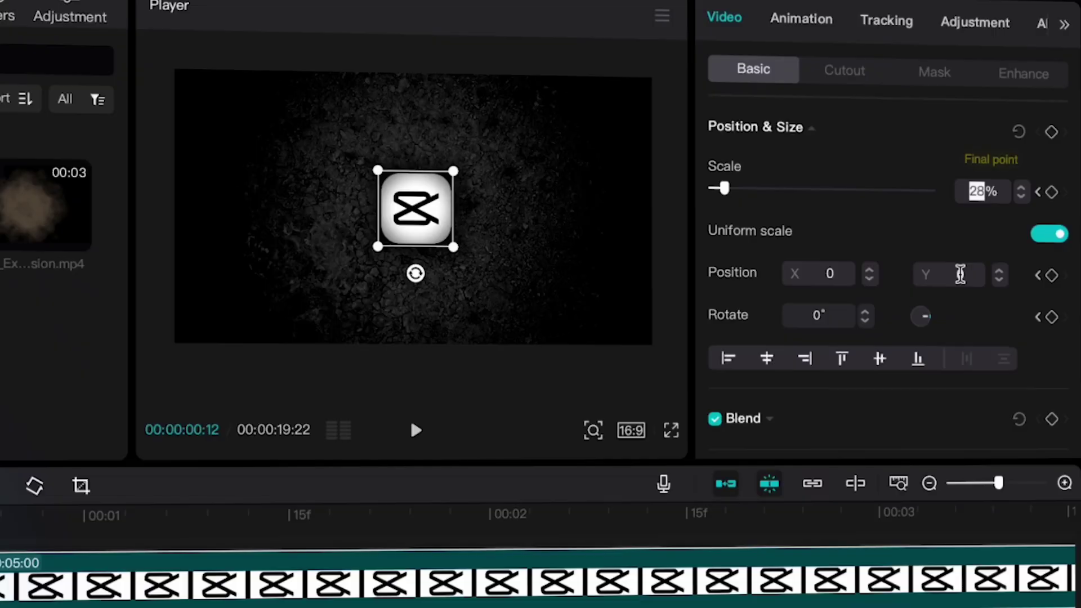
text(27)
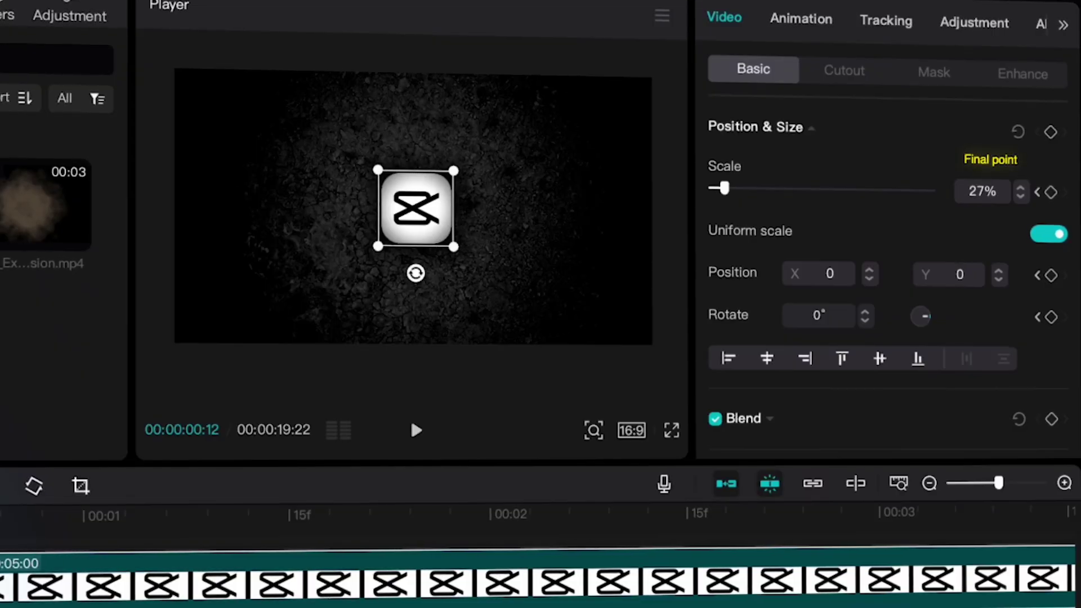
key(Return)
key(space)
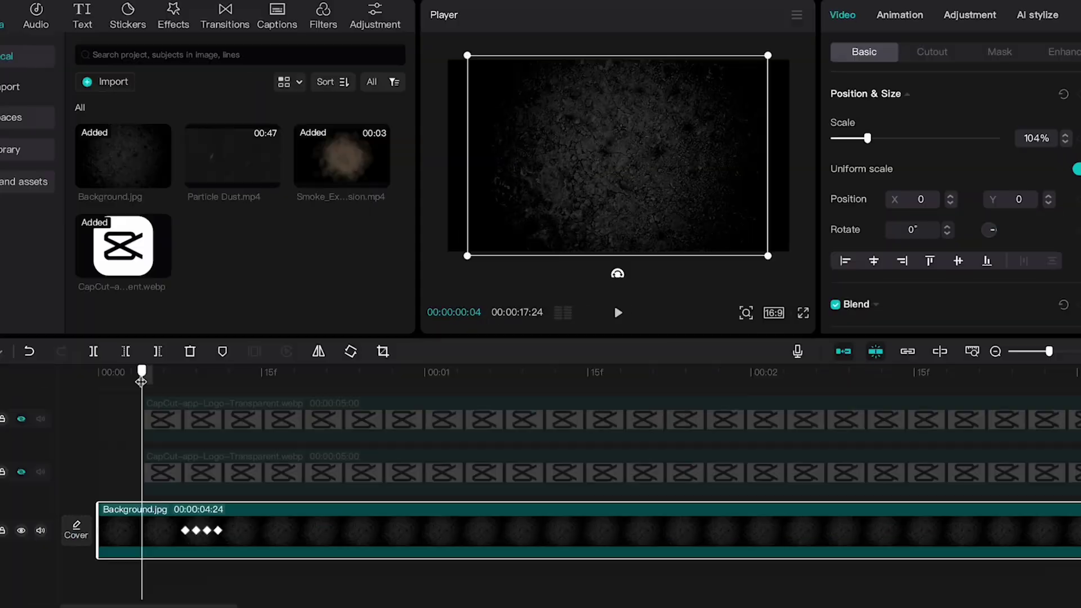
- Preview the intro, then set a 108% scale keyframe on Background.jpg
key(space)
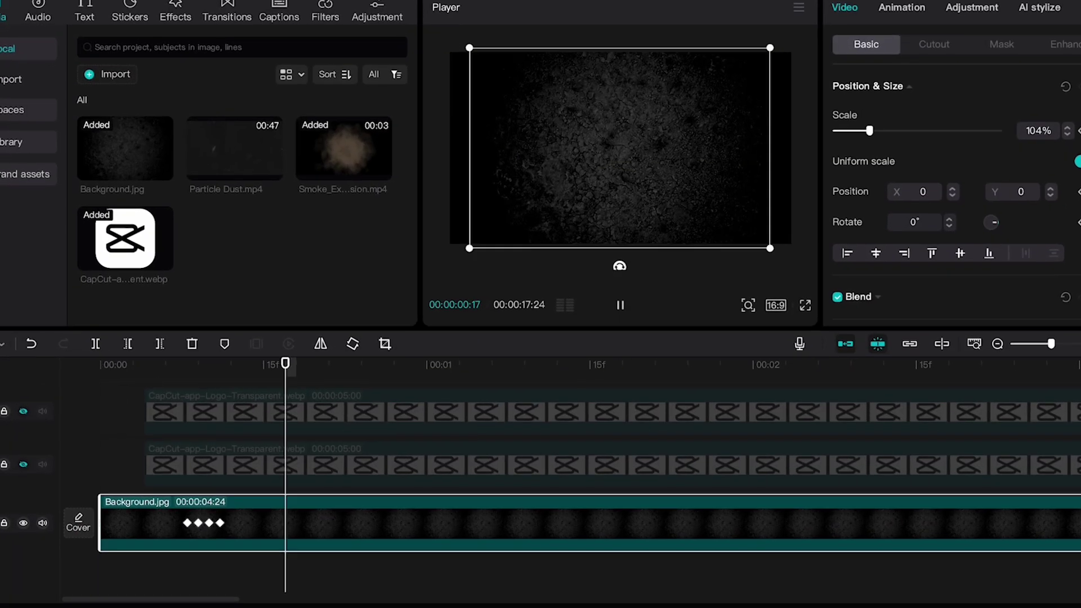
click(619, 303)
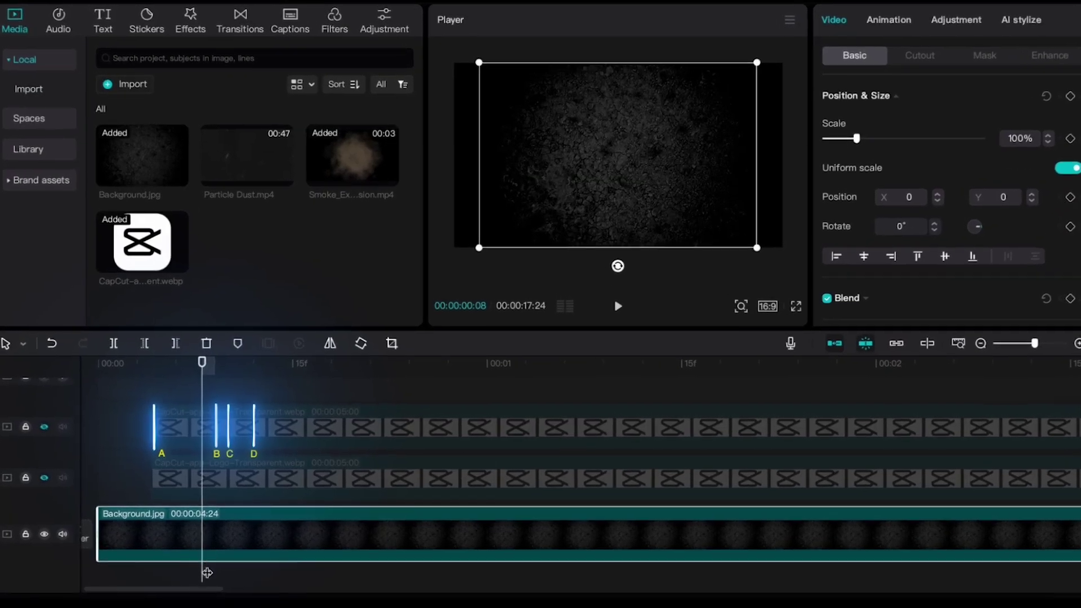
click(1018, 139)
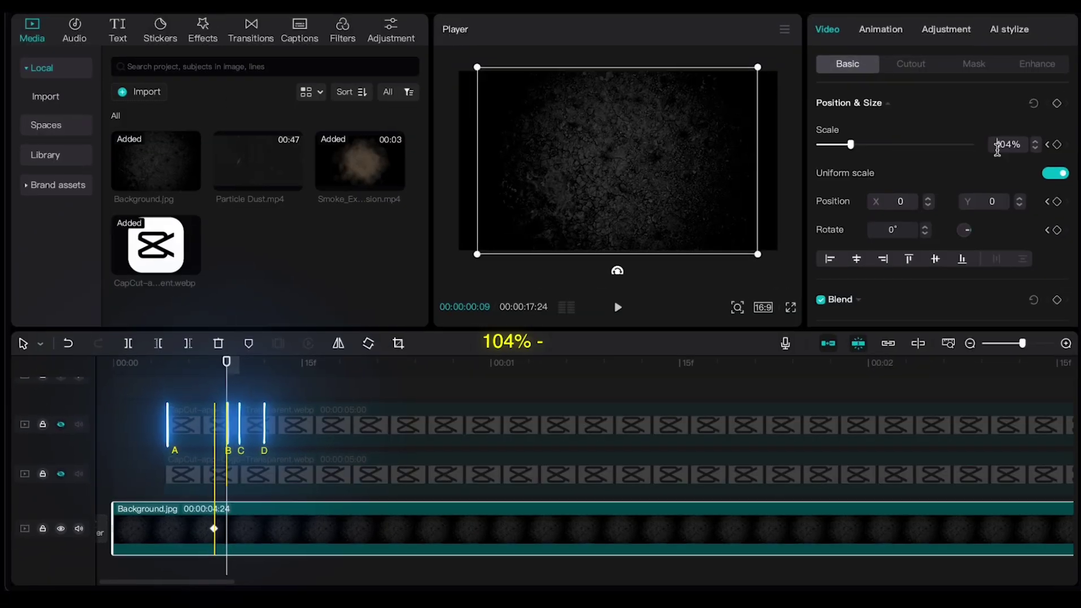
text(108)
key(Return)
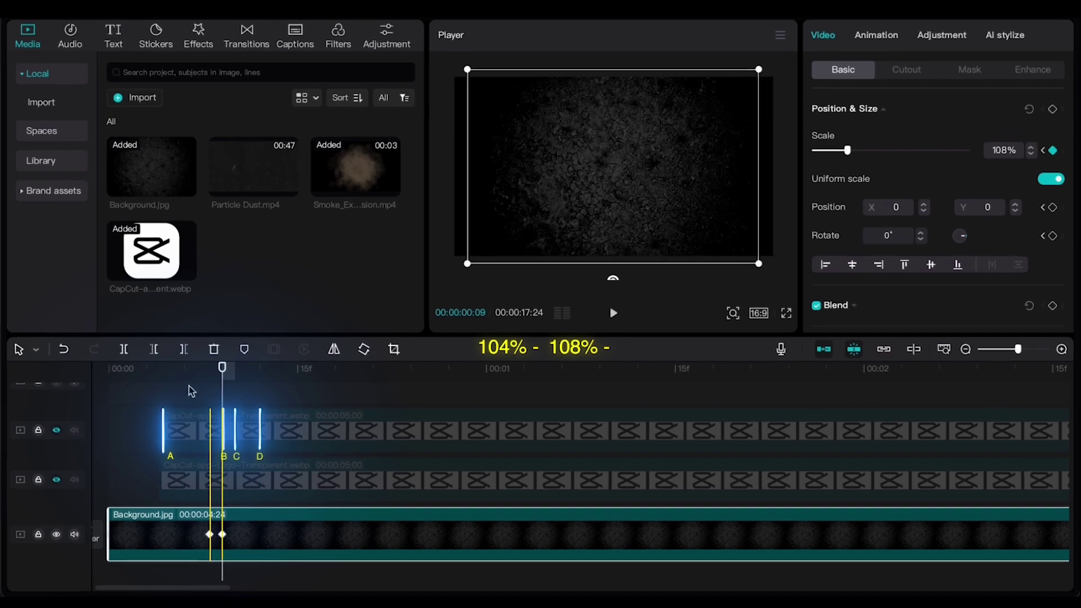
- Add background scale keyframes at 102% and 104%, then play the intro full screen
click(1005, 150)
text(10)
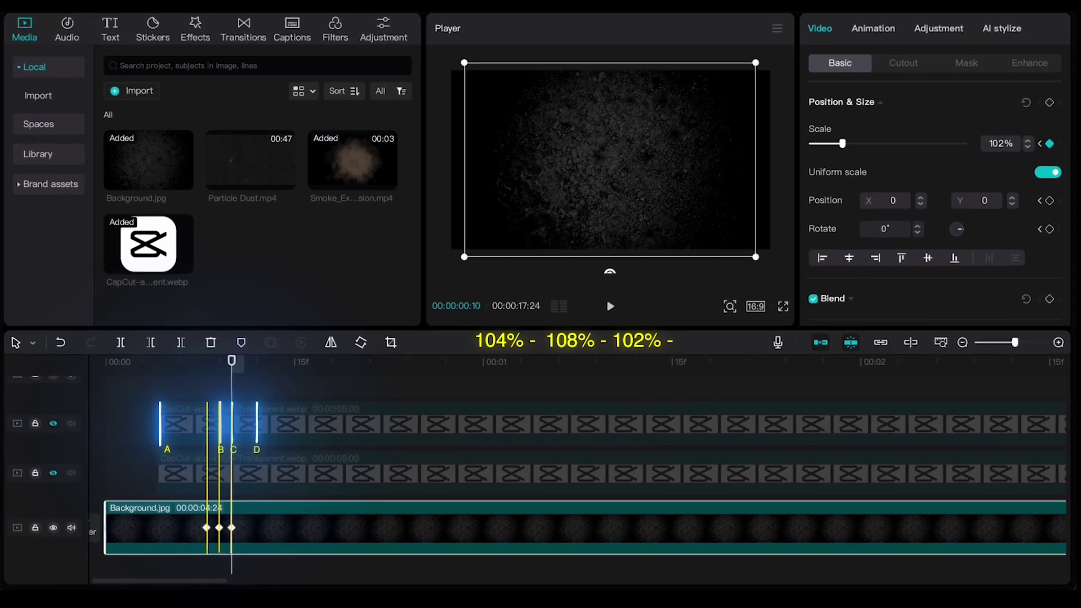
drag(228, 376, 253, 376)
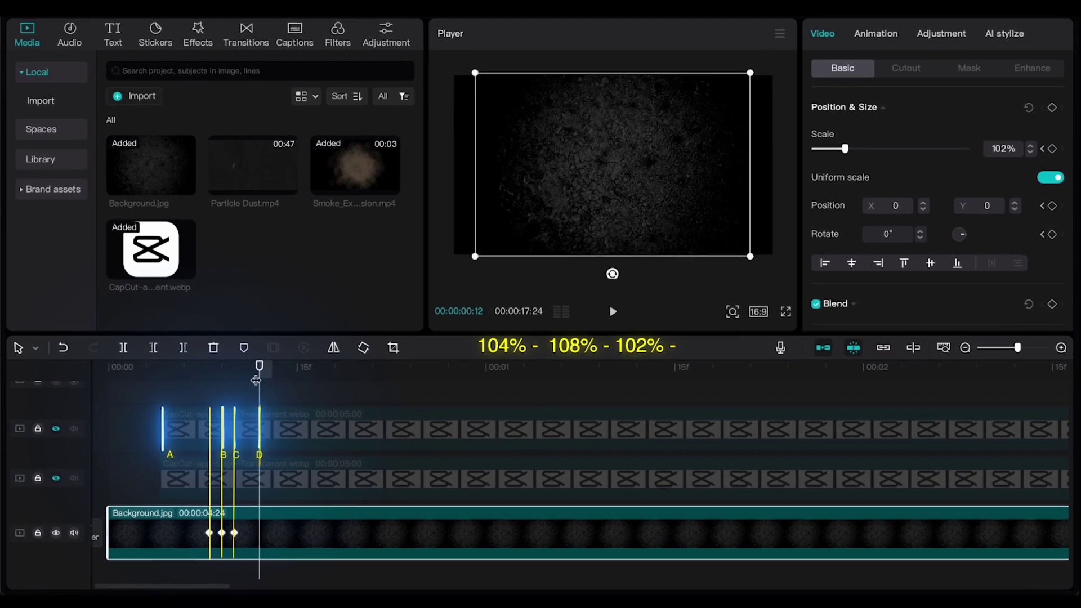
click(1004, 149)
text(104)
key(Return)
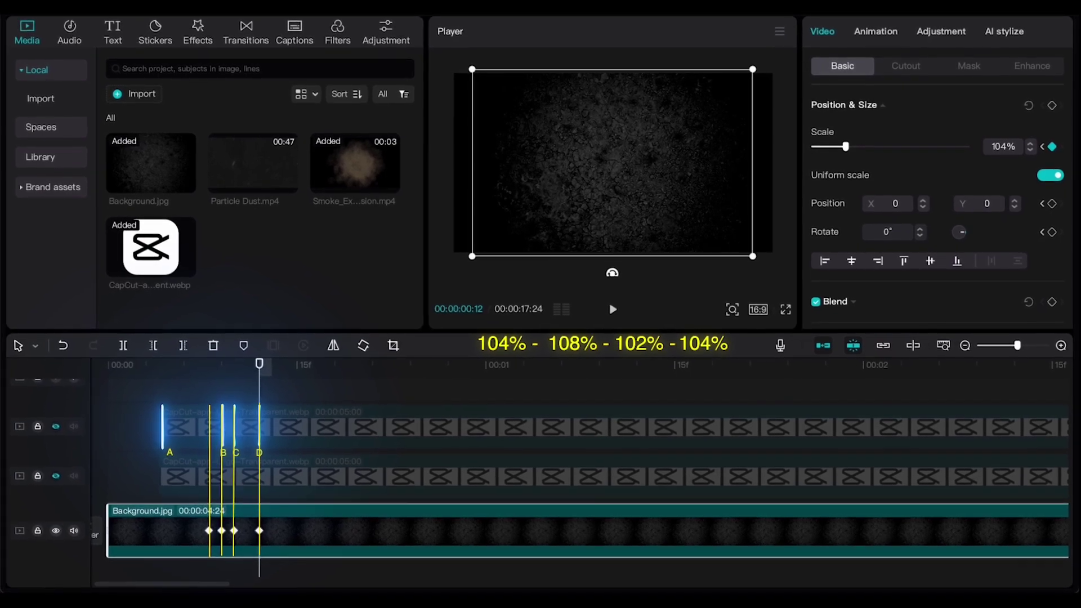
key(ctrl+shift+f)
key(space)
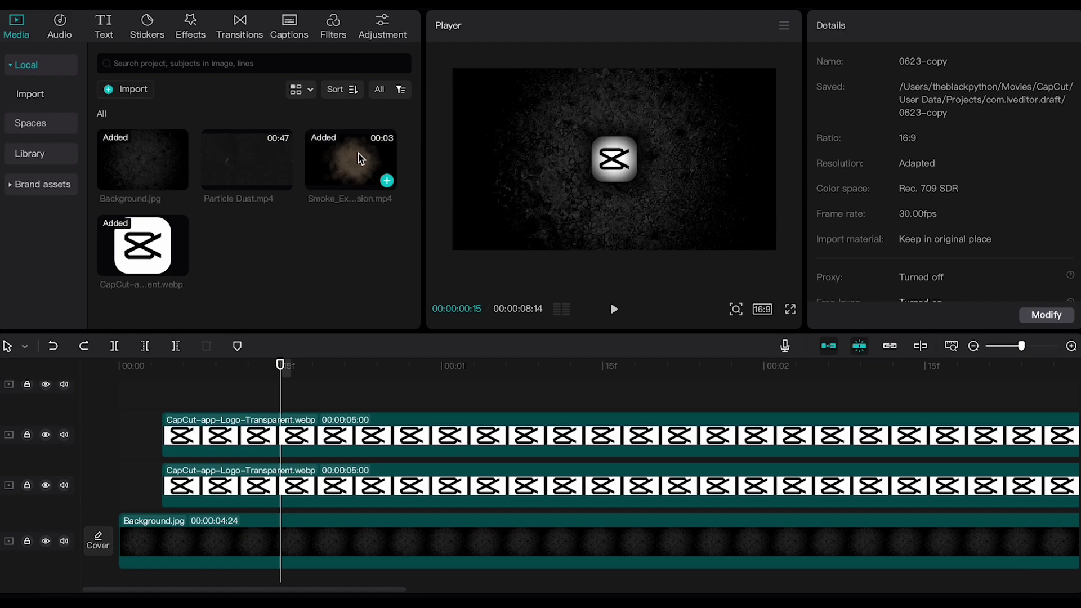
- Add Smoke_Explosion.mp4 to the timeline at 68% scale with Screen blend mode
drag(360, 159, 127, 469)
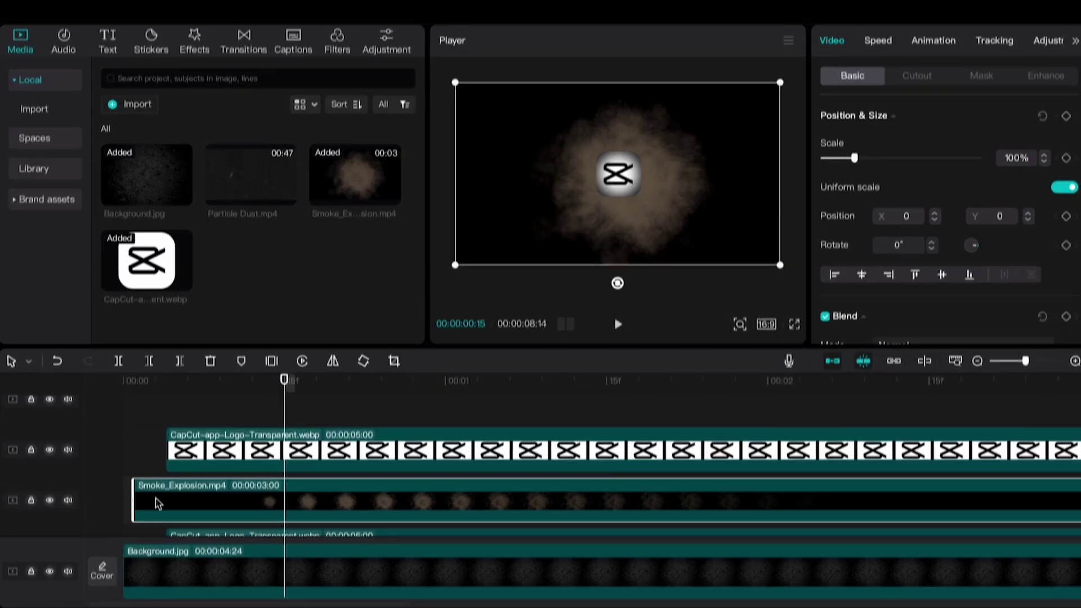
drag(856, 142, 846, 144)
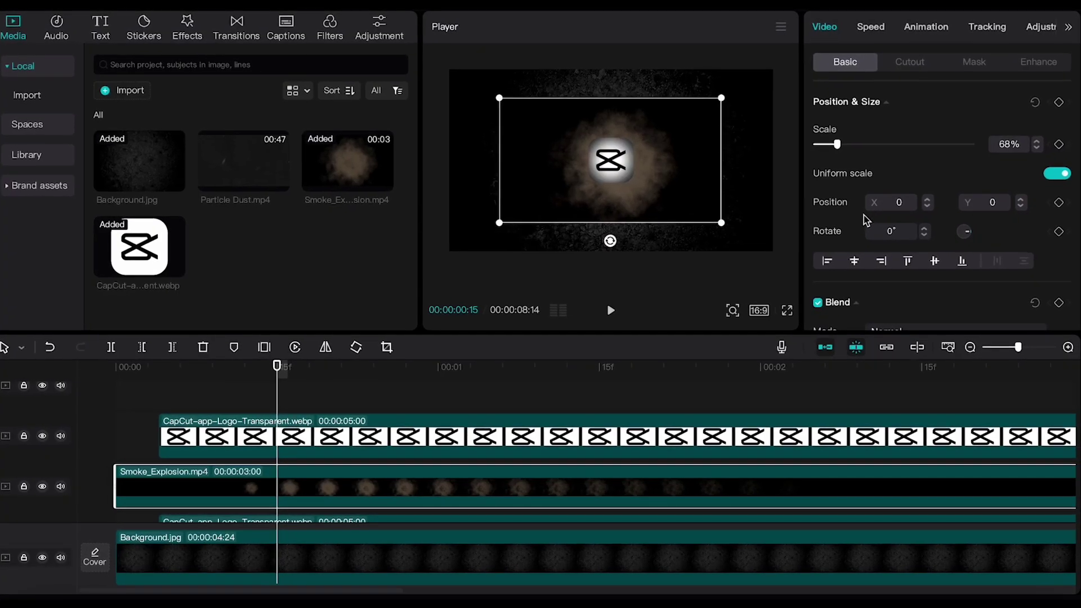
click(885, 148)
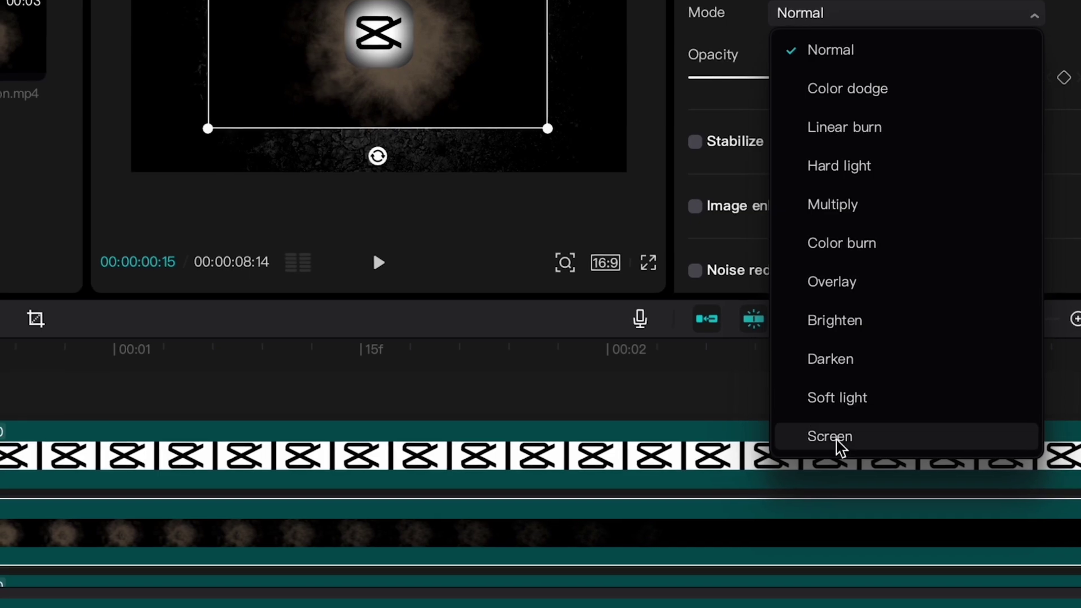
click(911, 429)
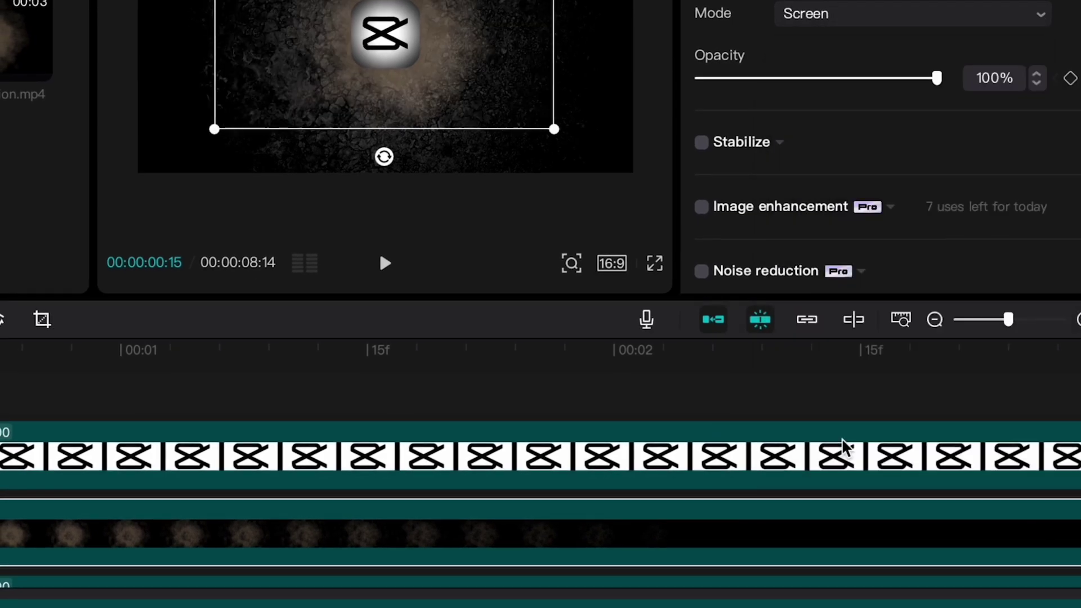
- Raise the smoke clip's contrast and lower its saturation
click(1007, 0)
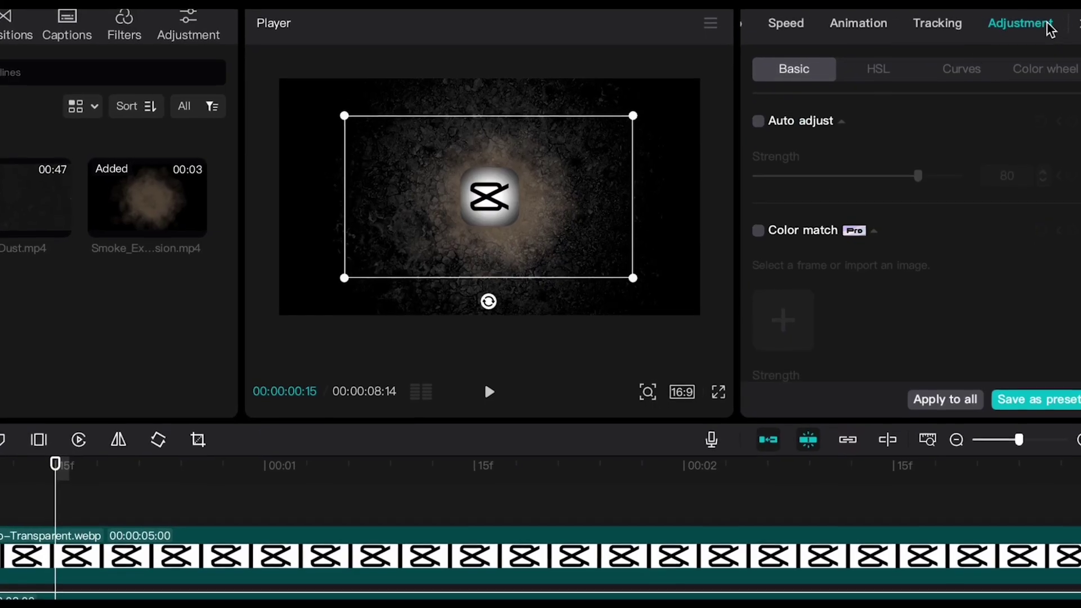
scroll(952, 138, down, 2)
scroll(901, 225, down, 3)
drag(899, 249, 954, 249)
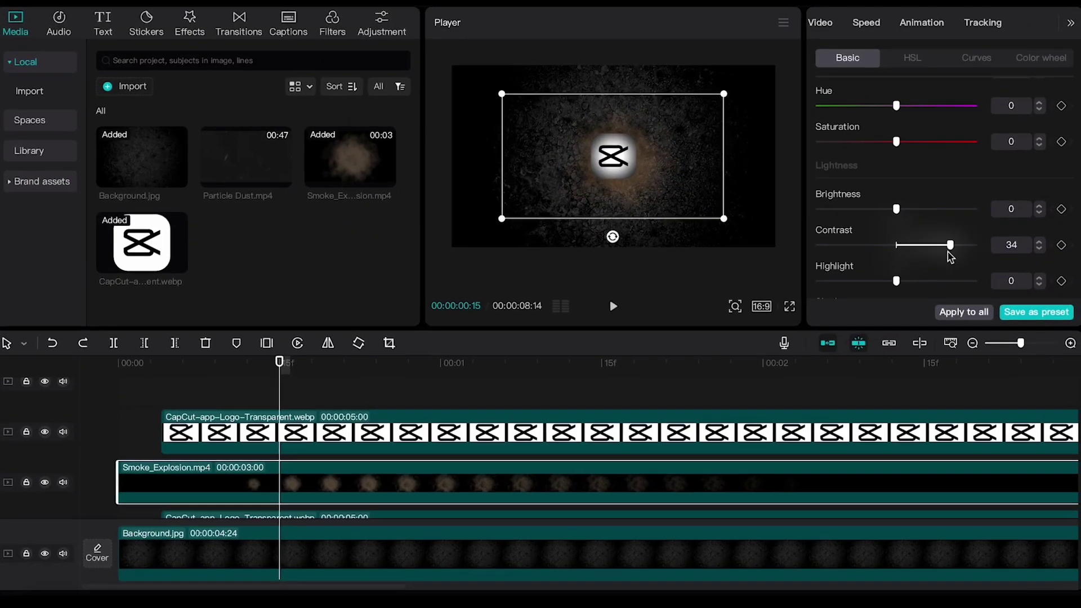
drag(899, 146, 857, 148)
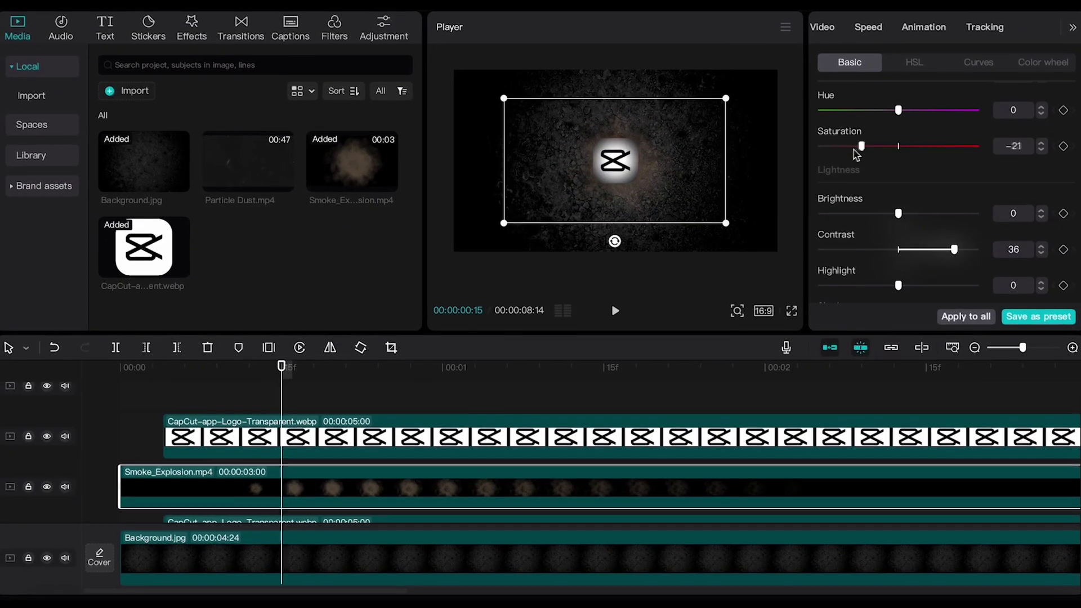
- Preview the intro and place Particle Dust.mp4 on a new top track
click(55, 393)
scroll(55, 393, down, 2)
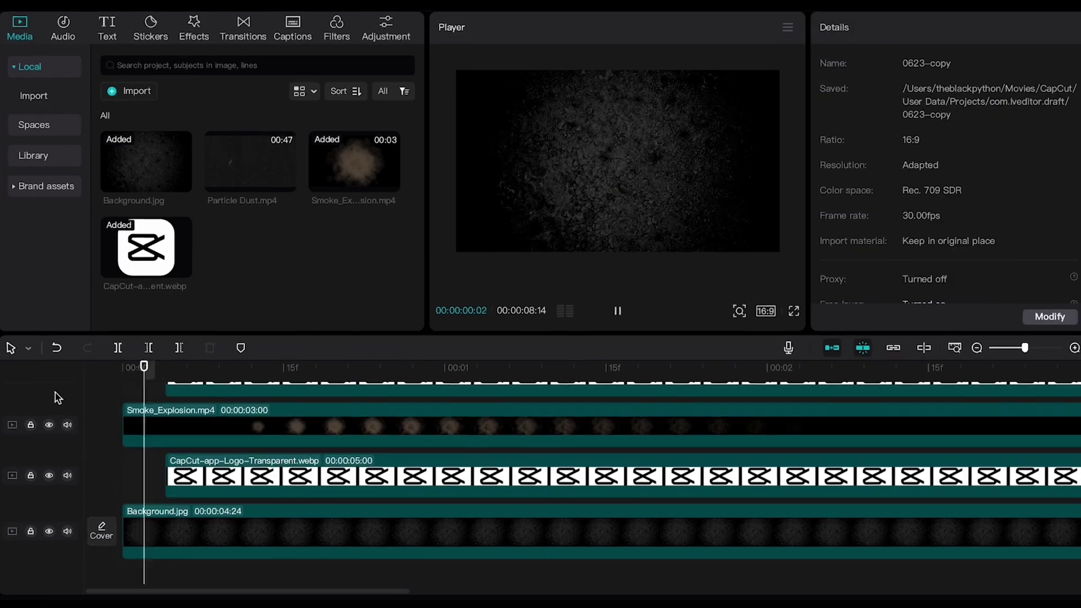
key(space)
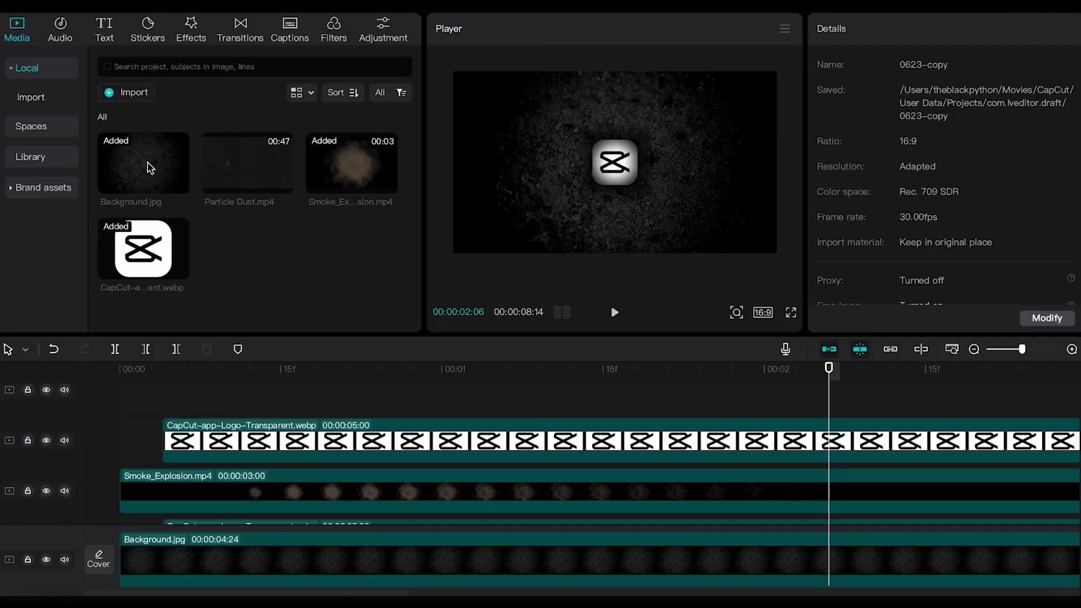
drag(148, 165, 113, 410)
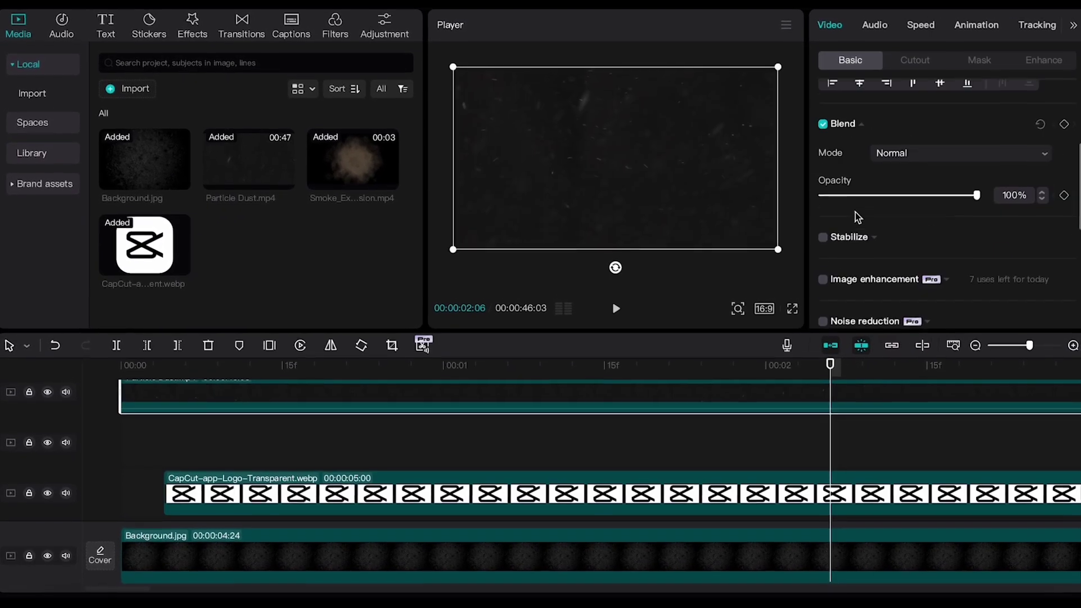
- Set the particle dust clip to Screen blend mode and raise its contrast to 12
click(901, 140)
click(918, 417)
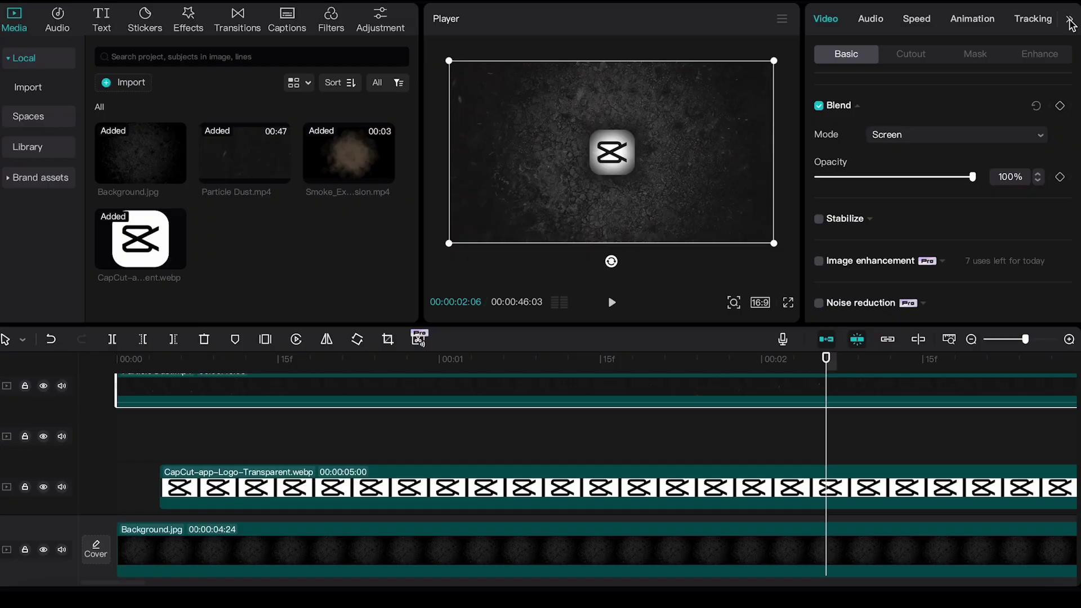
click(1068, 25)
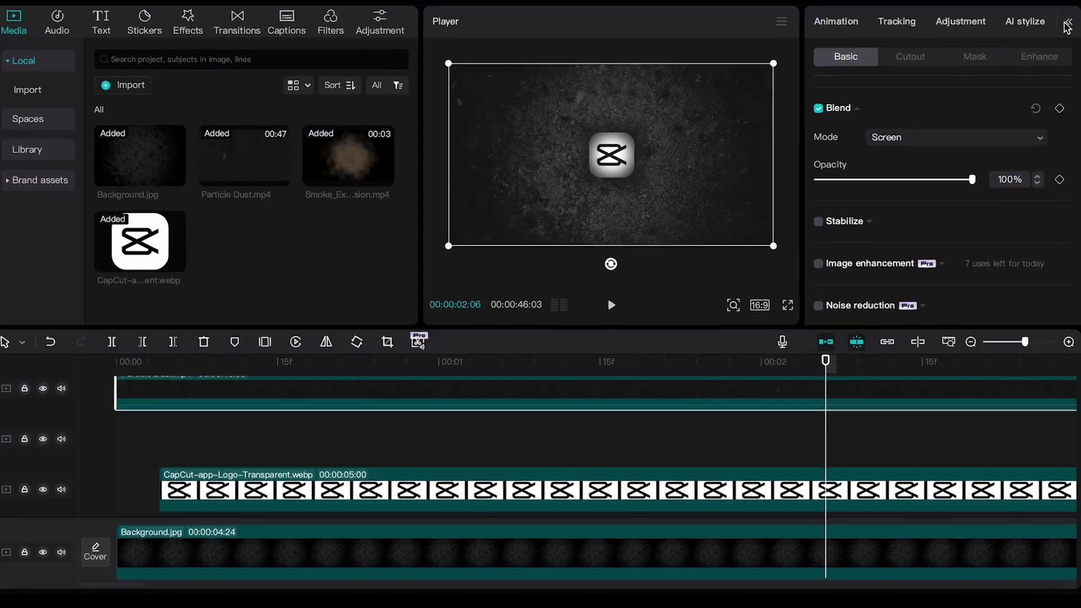
click(961, 21)
scroll(976, 193, down, 5)
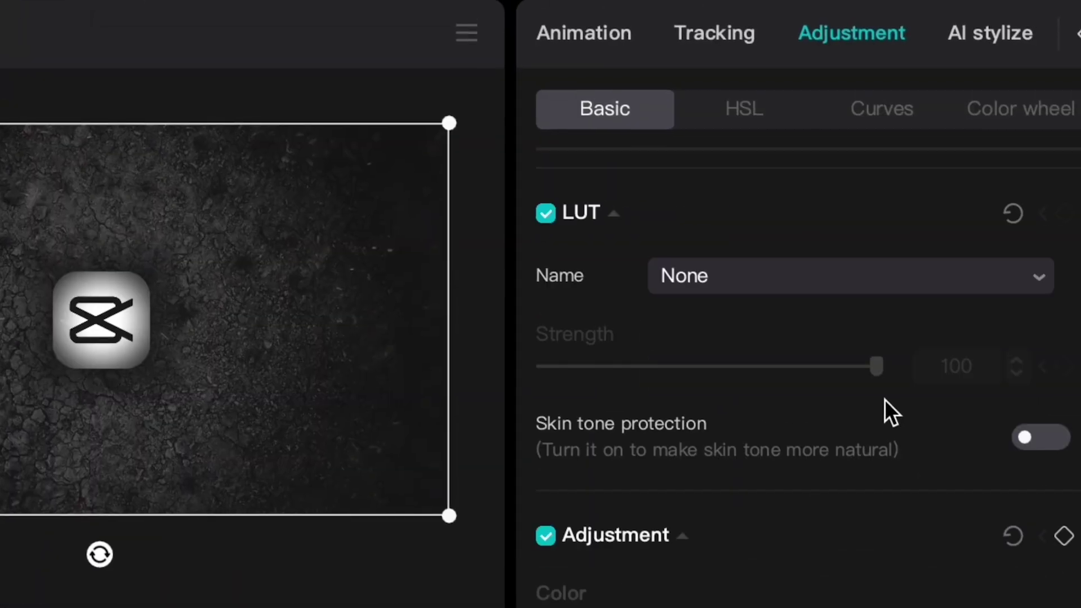
scroll(883, 405, down, 8)
drag(717, 505, 826, 506)
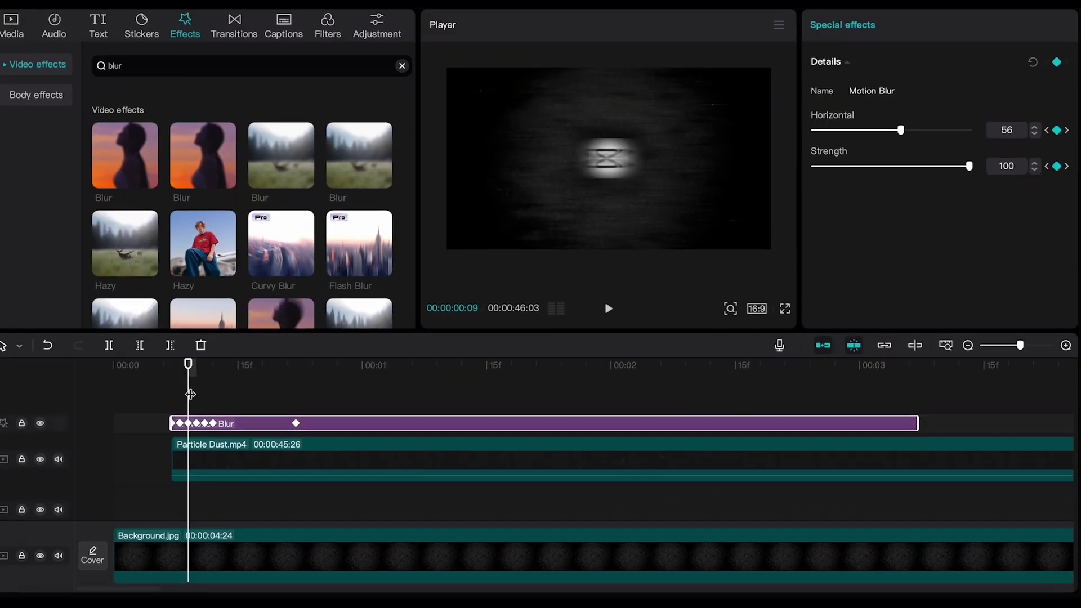
- Replay the intro to check the motion blur, then place New Project.png on the timeline
drag(191, 394, 97, 374)
key(space)
key(space)
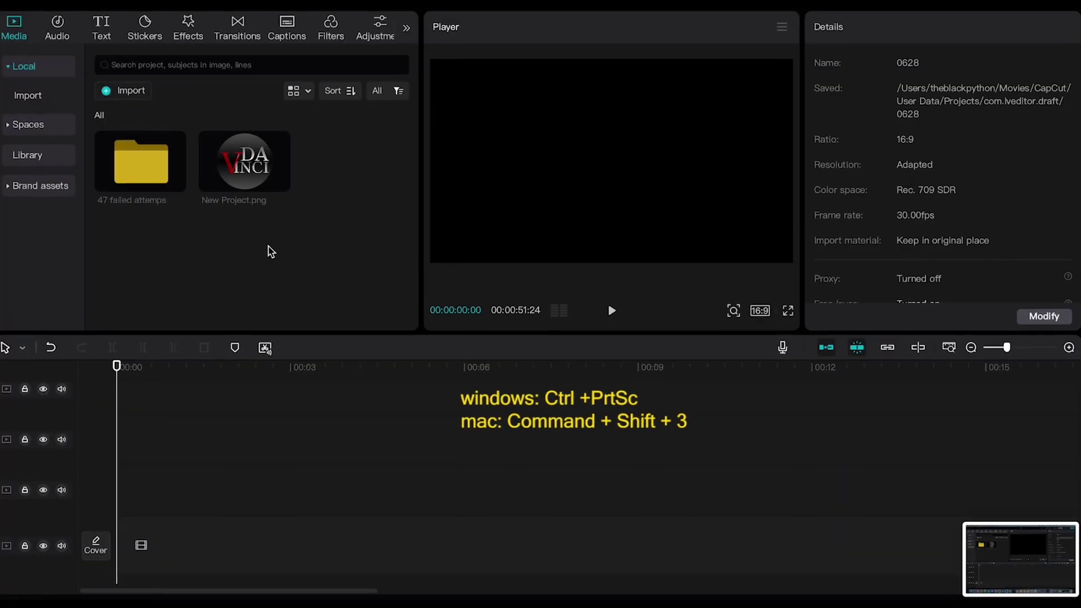
drag(235, 157, 117, 474)
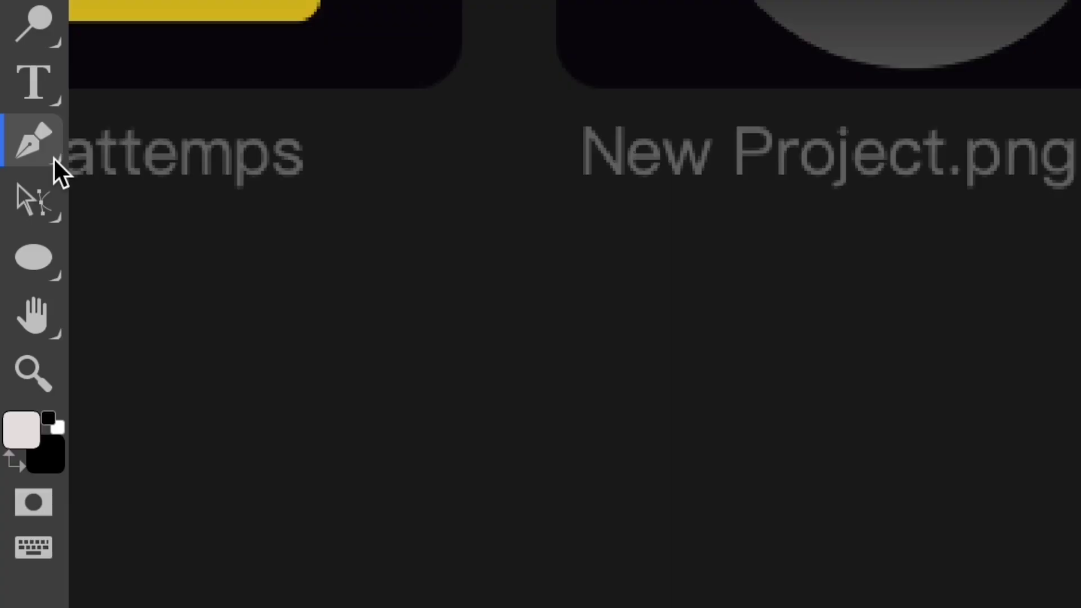
- Trace the Da Vinci logo card with a point-by-point pen path and export the cut-out as PNG
click(28, 392)
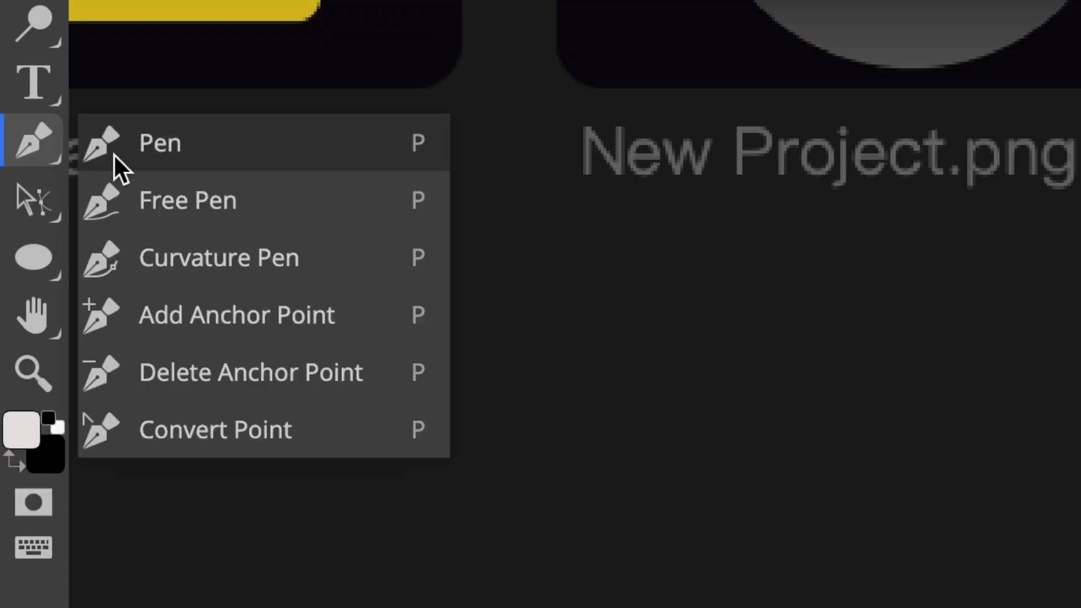
click(113, 168)
click(437, 80)
click(439, 403)
click(456, 432)
click(979, 434)
click(1007, 411)
click(1008, 76)
click(961, 46)
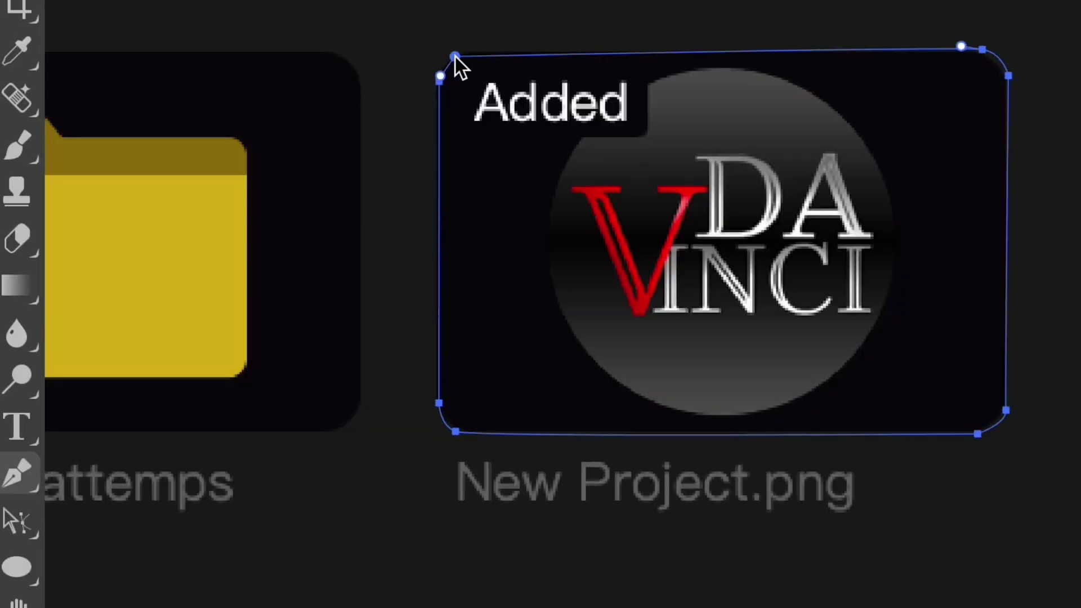
click(455, 55)
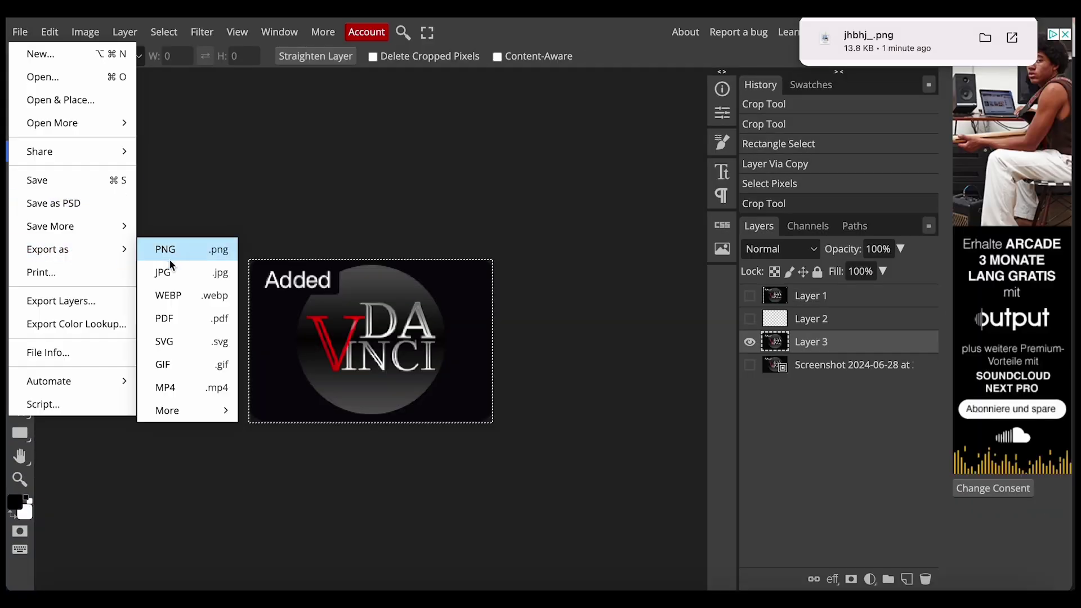
click(164, 248)
key(Escape)
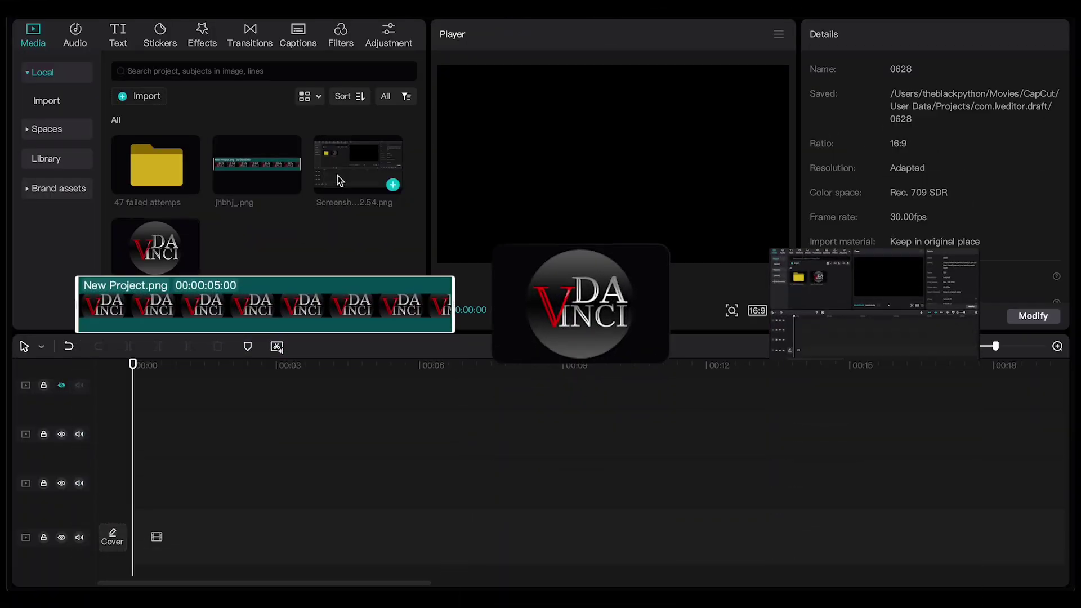
- Add the screenshot and place the Da Vinci image above it at 24% scale
click(393, 185)
drag(156, 248, 141, 483)
drag(844, 148, 820, 150)
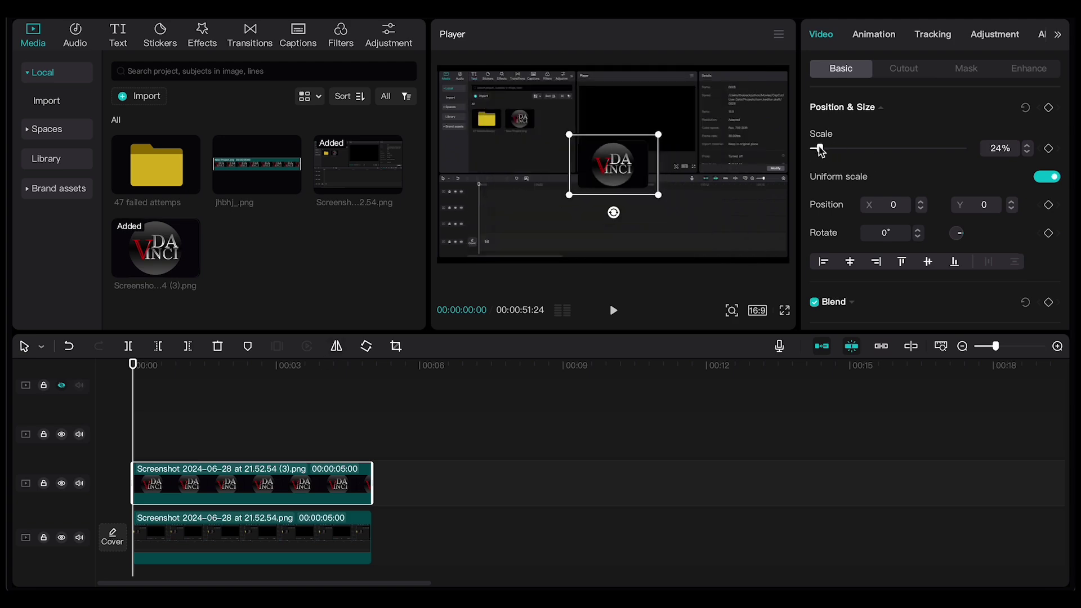
- Copy the Da Vinci clip onto a new track and shrink the copy to 14%
click(599, 167)
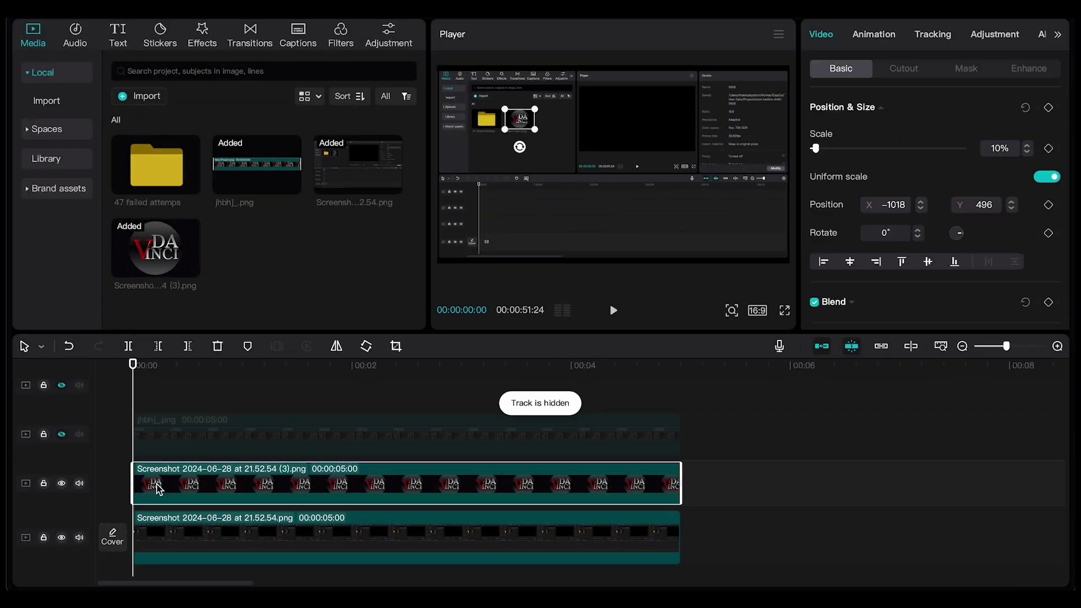
key(ctrl+c)
key(ctrl+v)
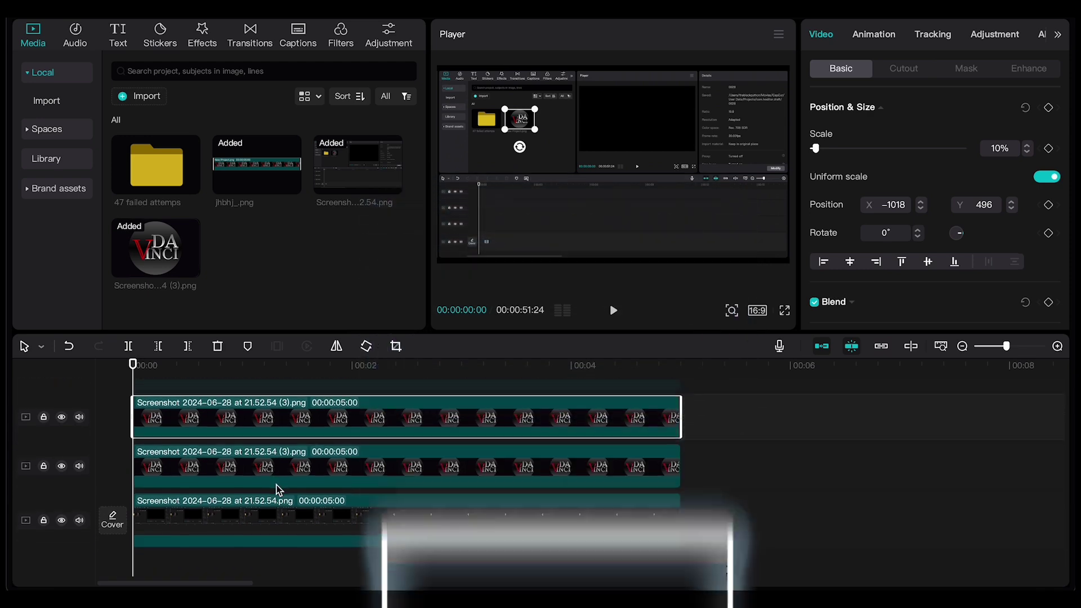
click(276, 486)
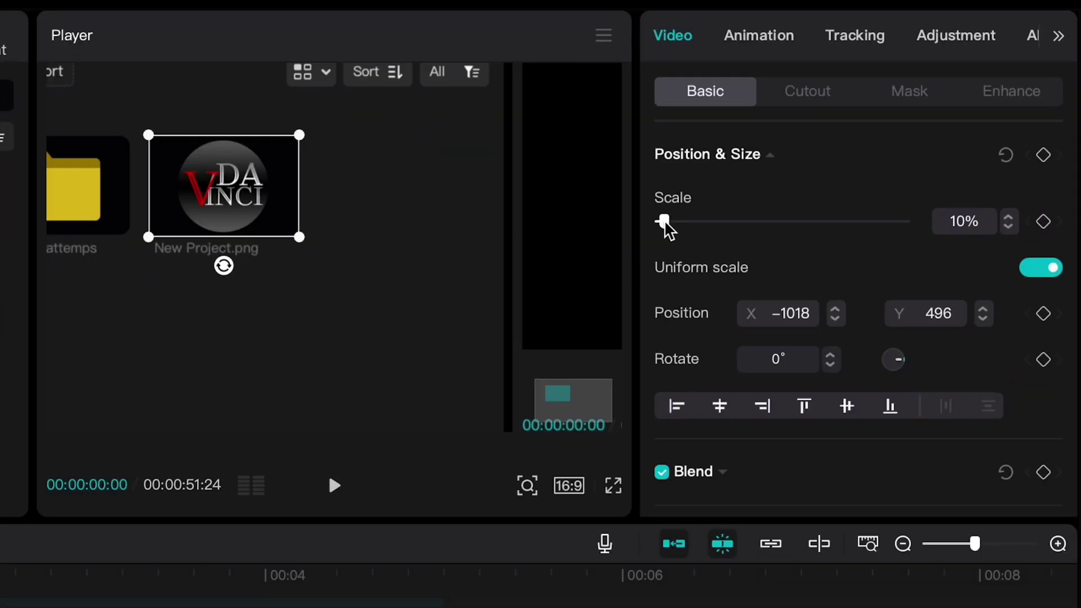
drag(815, 149, 816, 149)
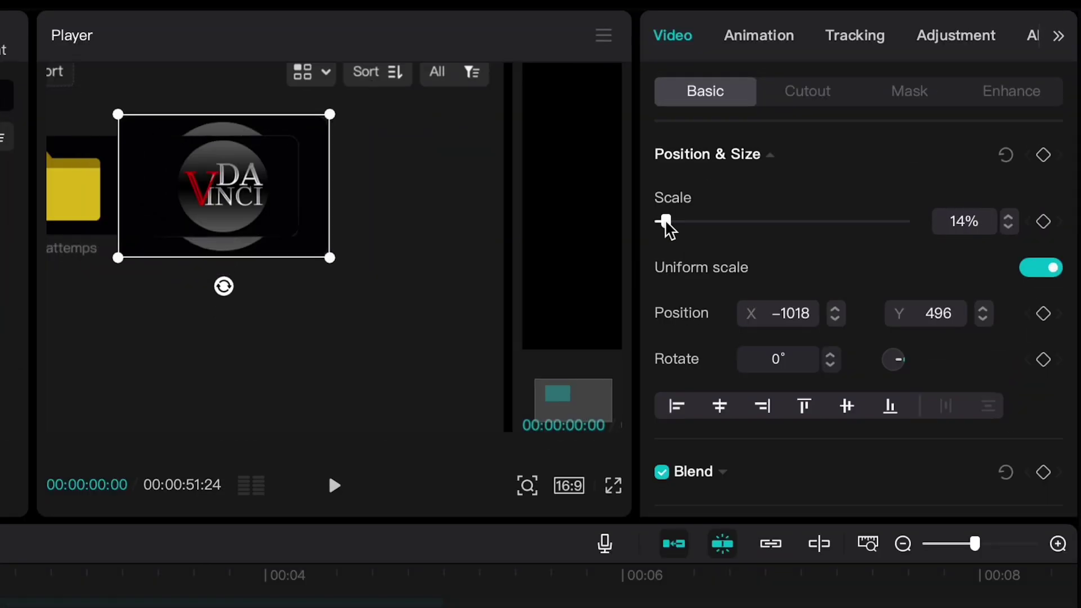
- Set the logo's Brightness 50, Contrast -50, and Highlight, Shadow and Whites to 50
click(950, 49)
scroll(720, 357, down, 6)
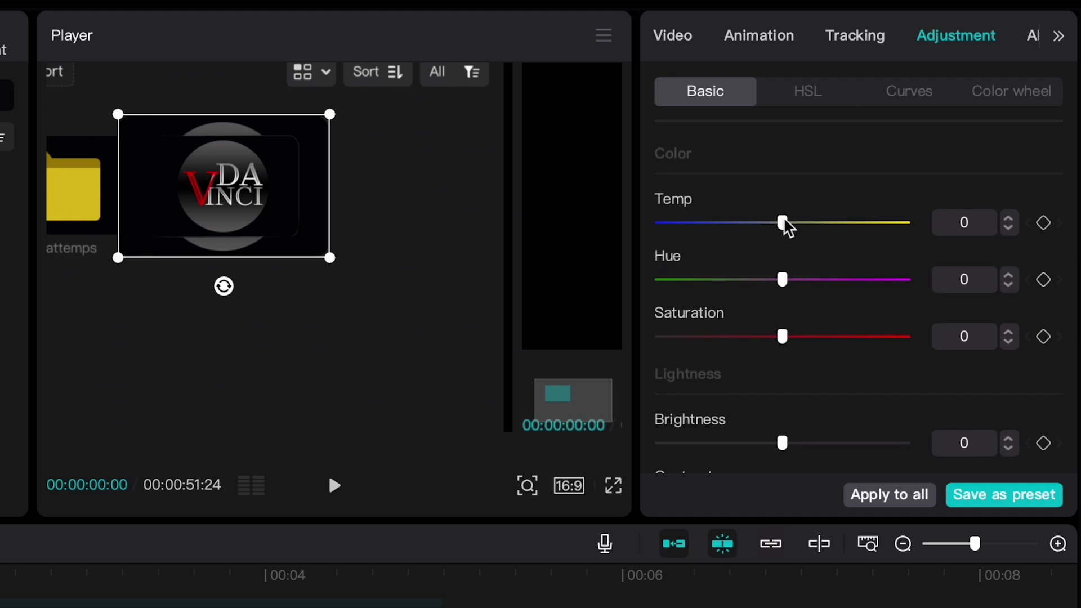
scroll(754, 301, down, 3)
drag(784, 293, 912, 293)
drag(783, 350, 661, 357)
scroll(743, 371, down, 2)
drag(782, 297, 918, 304)
drag(782, 354, 915, 340)
- Reduce the rounded rectangle mask's feather to 3, keyframe it, then shrink it at a later keyframe
scroll(847, 379, down, 1)
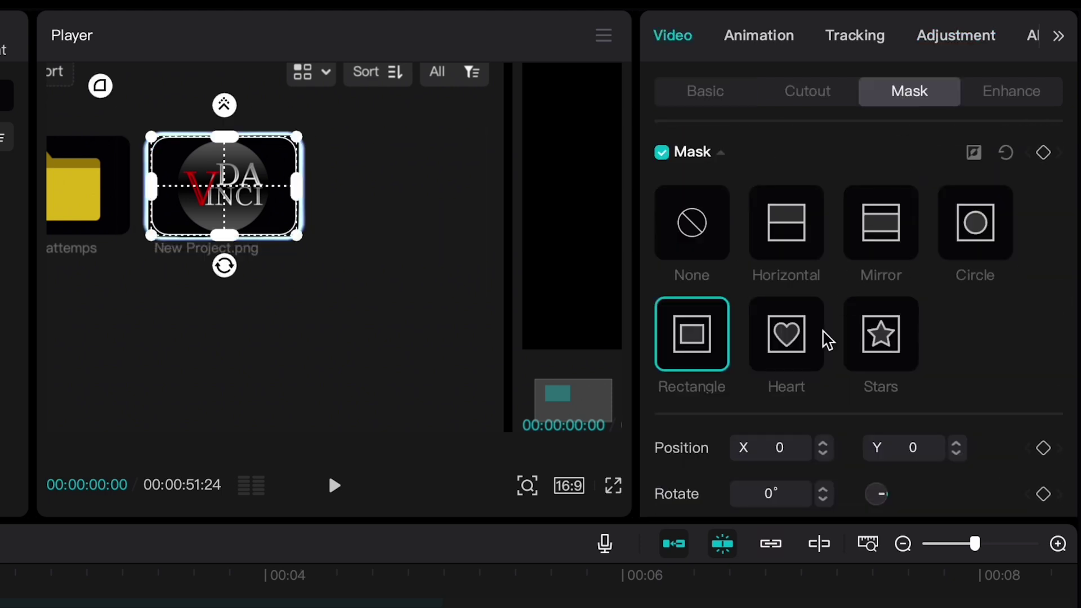
scroll(826, 340, down, 3)
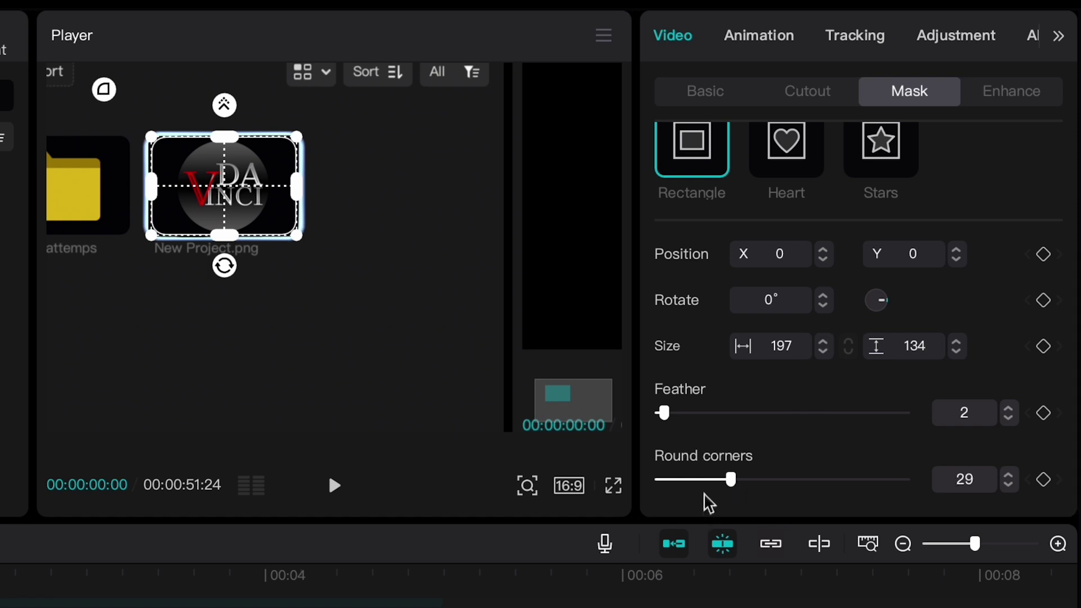
drag(673, 419, 662, 420)
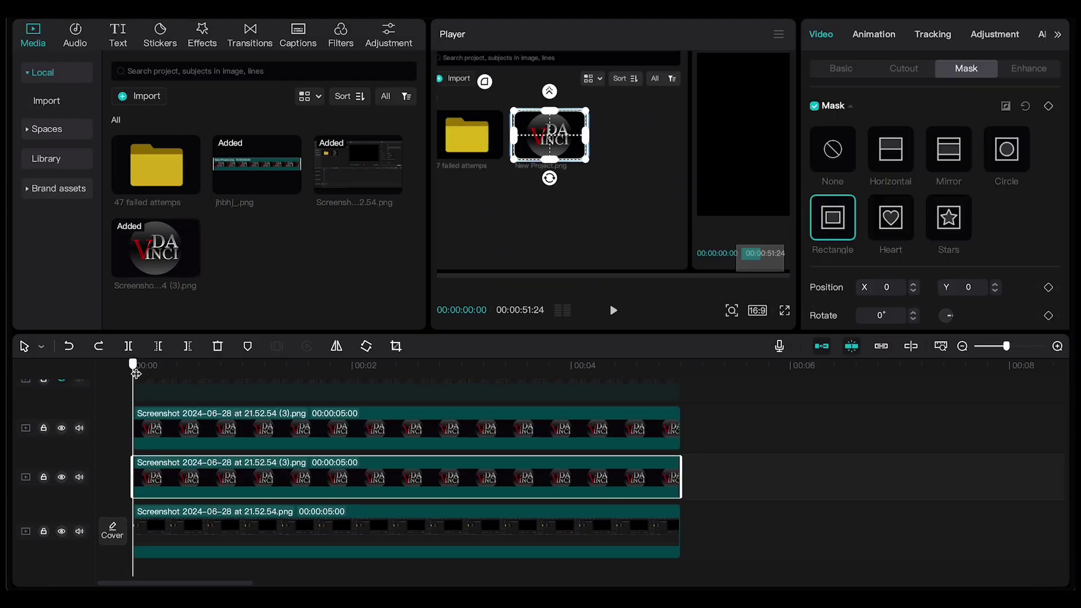
key(space)
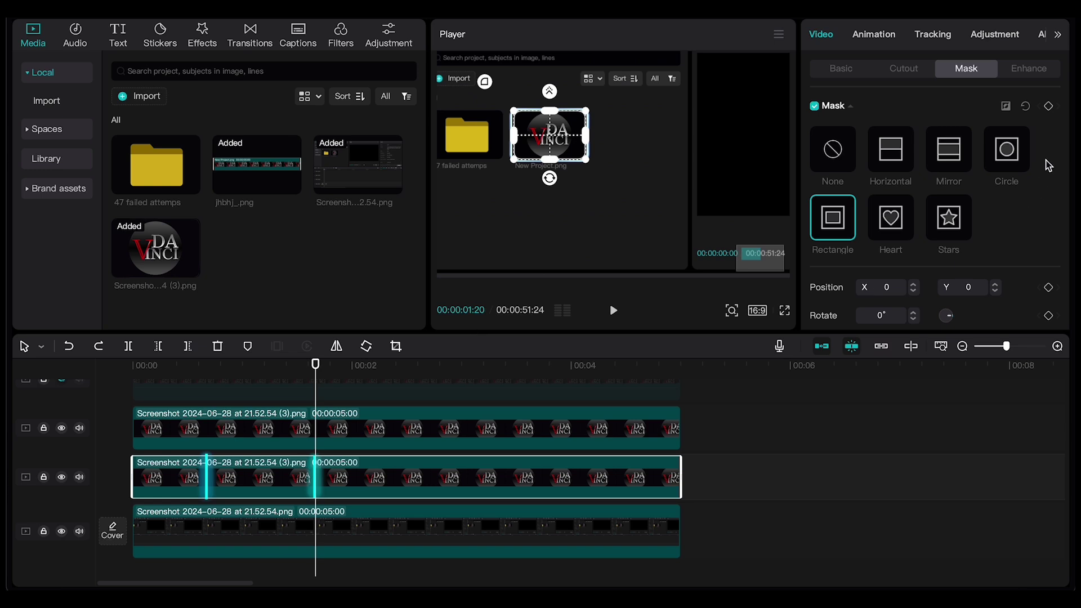
click(1050, 106)
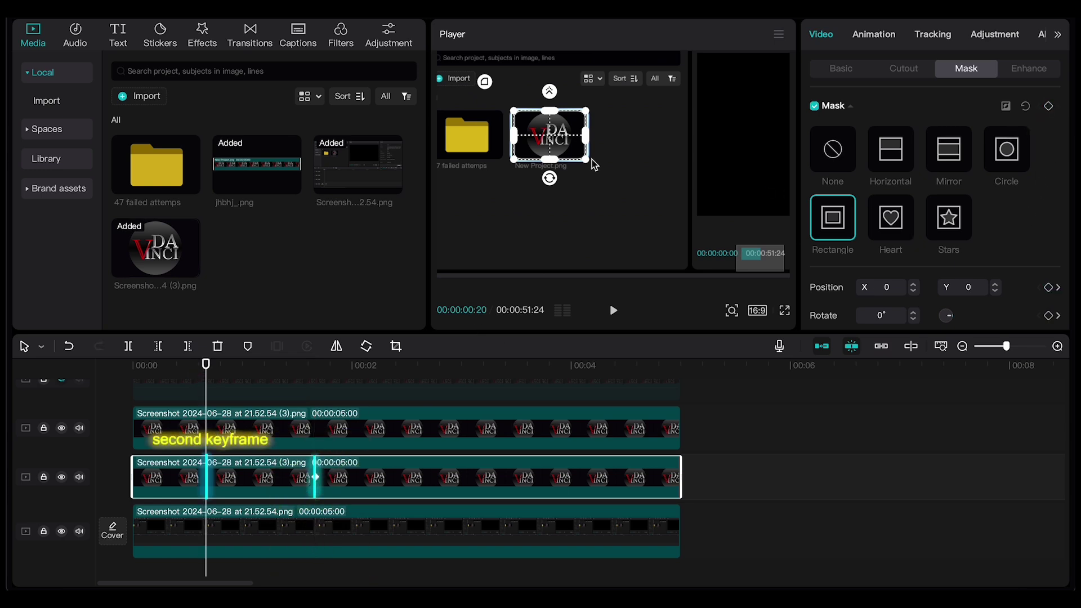
drag(591, 163, 580, 155)
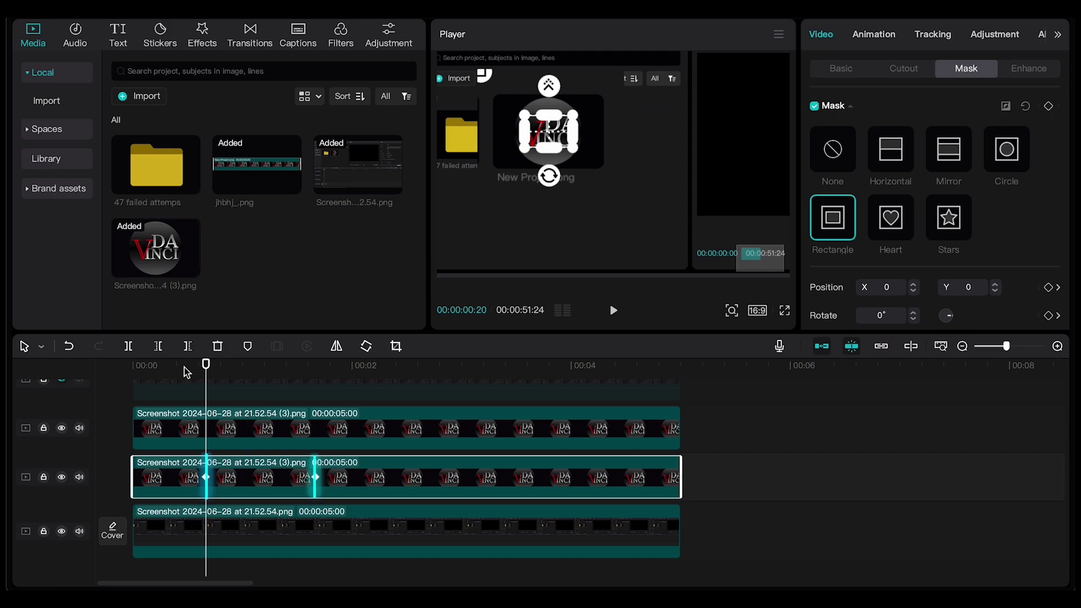
- Add the Rebound Swing effect and stretch it to the end of the logo clips
click(202, 34)
click(180, 78)
text(re)
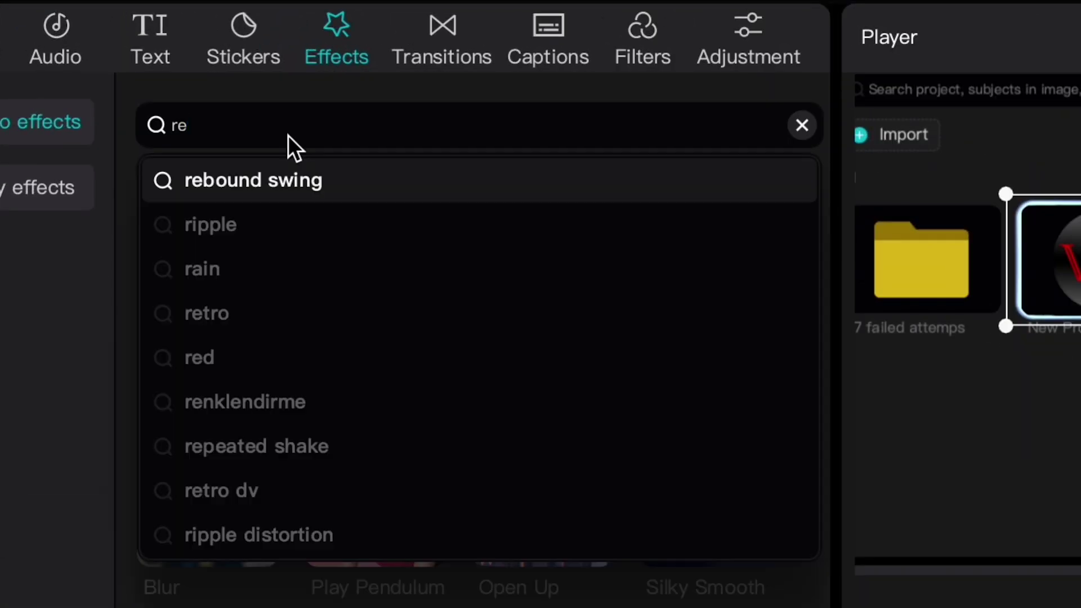
click(196, 101)
click(256, 367)
drag(434, 424, 1026, 425)
- Set the Rebound Swing effect to size 7 and speed 31, then preview the swing
drag(888, 171, 805, 174)
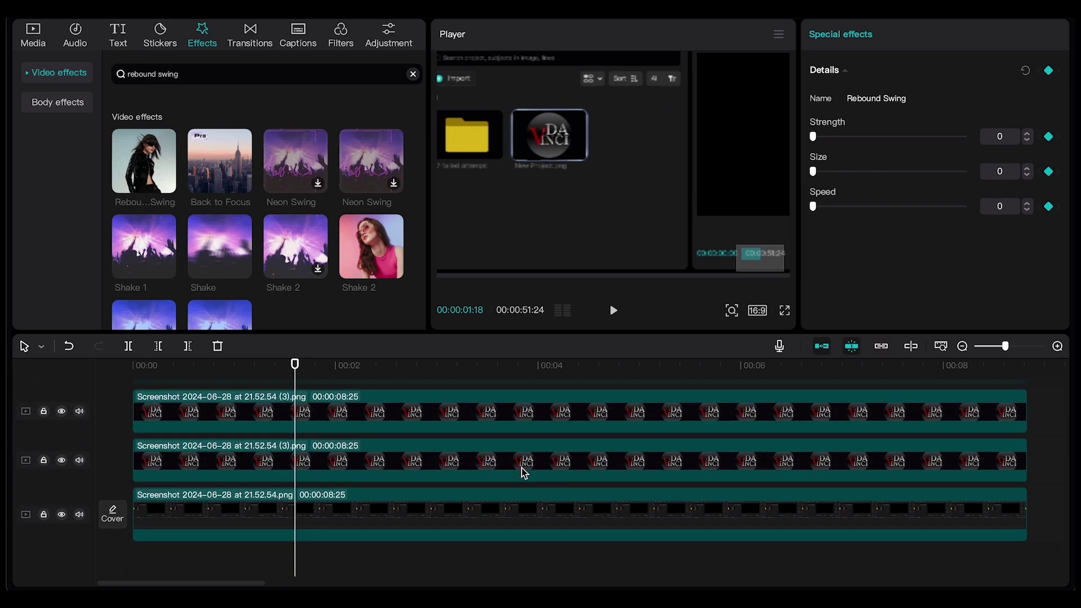
click(491, 471)
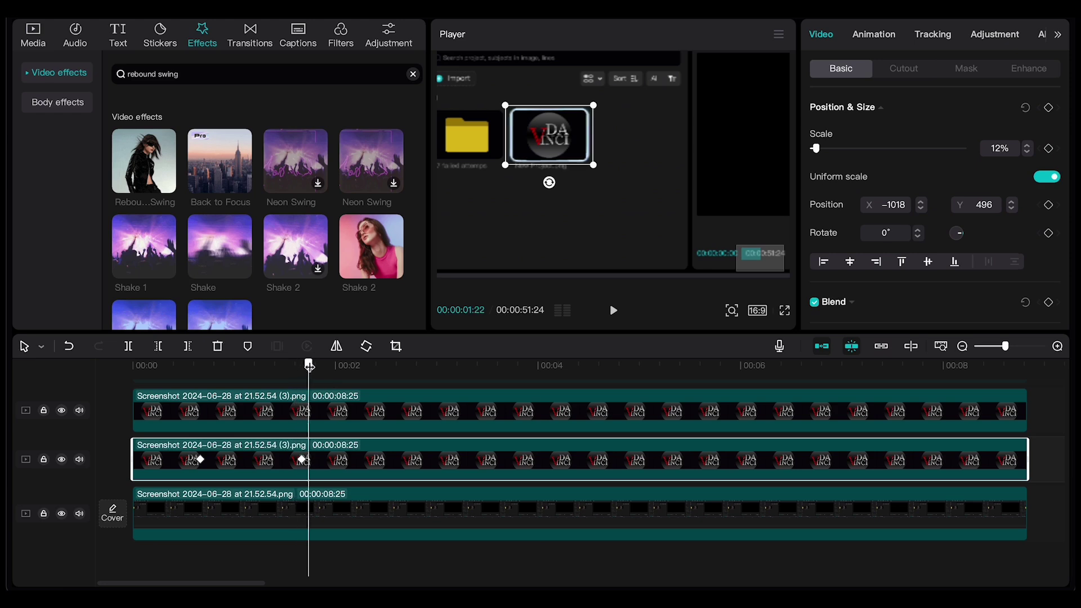
scroll(428, 438, up, 2)
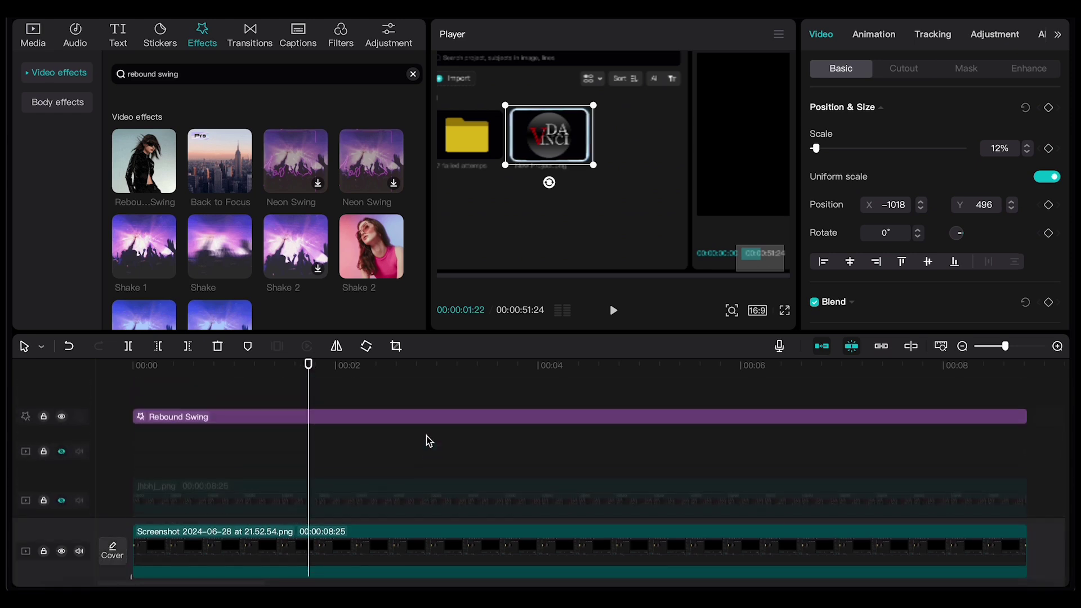
click(420, 425)
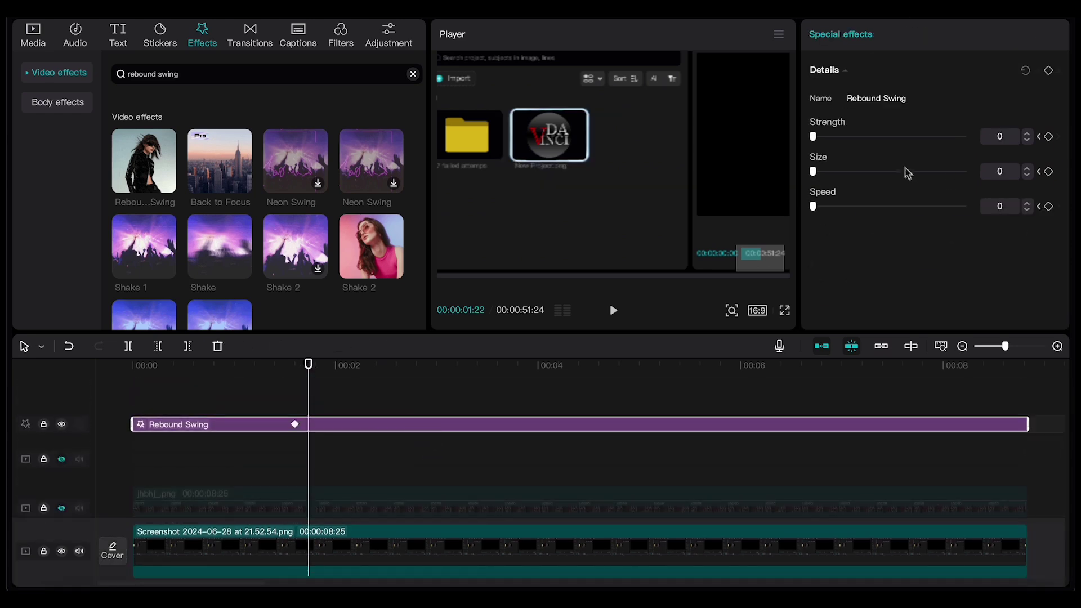
click(825, 173)
drag(814, 206, 860, 208)
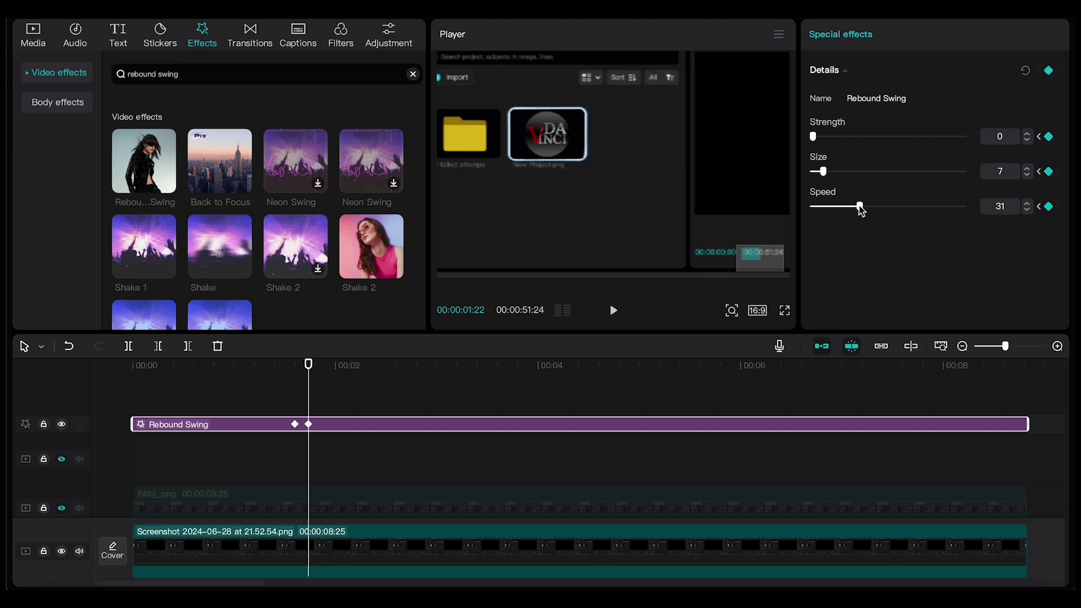
key(space)
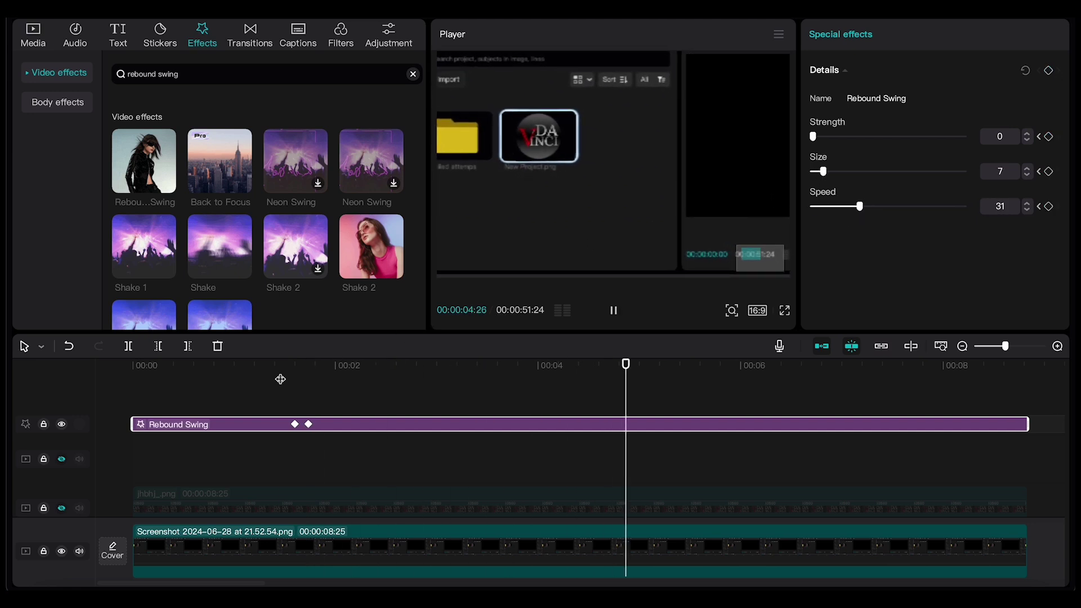
key(space)
- At about six seconds, raise the effect size to 15 and speed to 99
key(ctrl+minus)
click(632, 367)
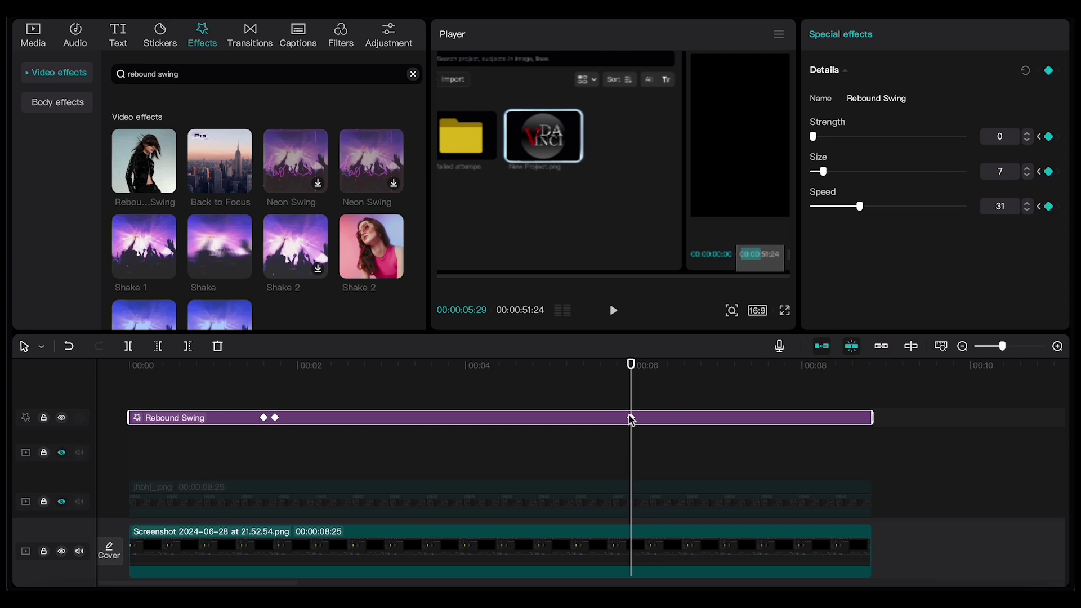
drag(632, 378, 653, 378)
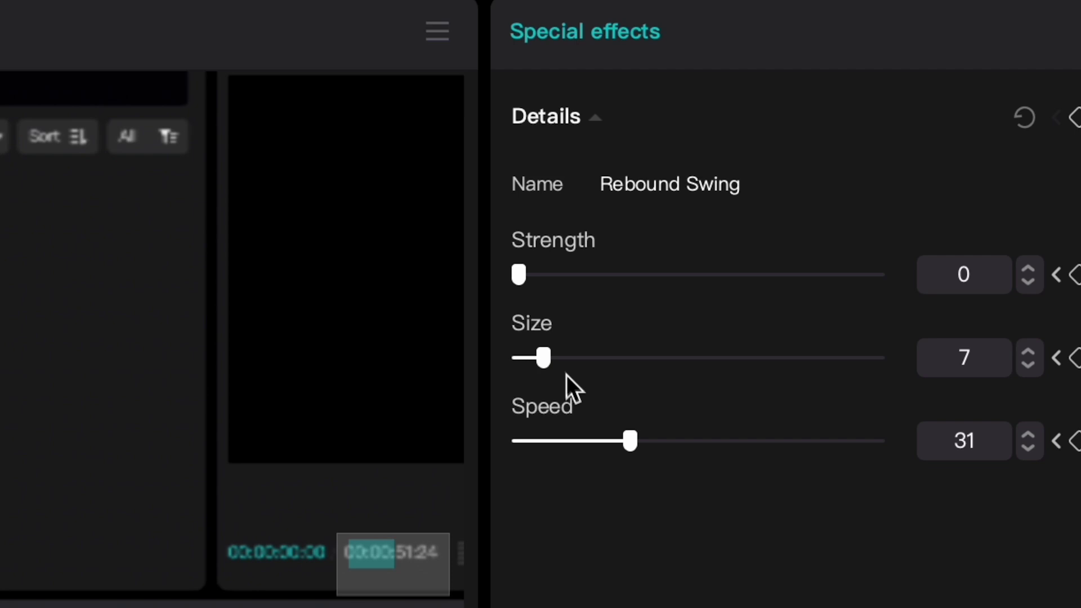
drag(824, 172, 838, 176)
drag(631, 441, 885, 441)
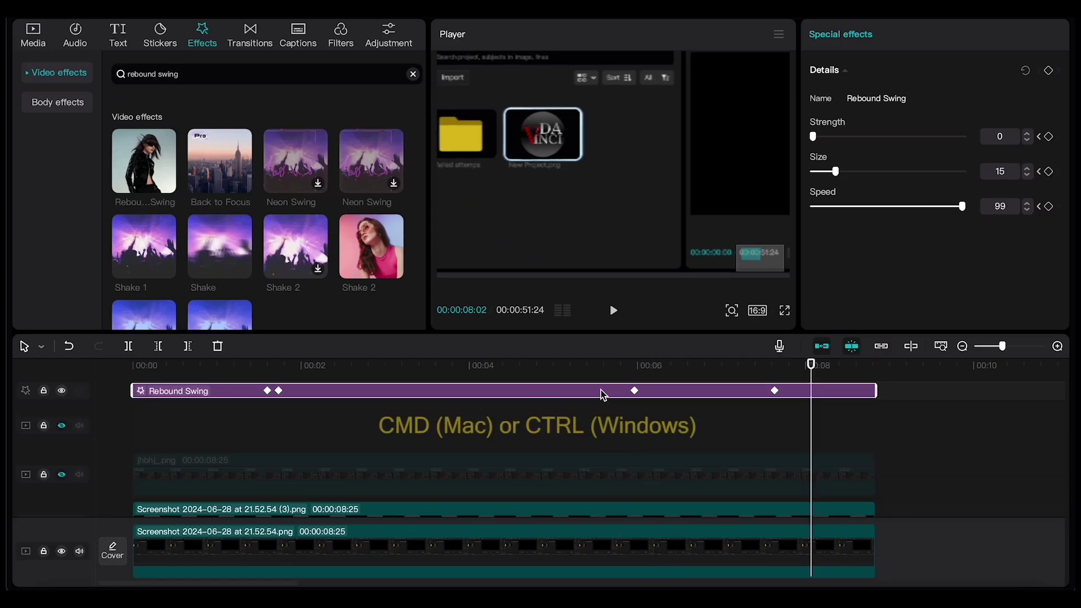
scroll(586, 422, down, 2)
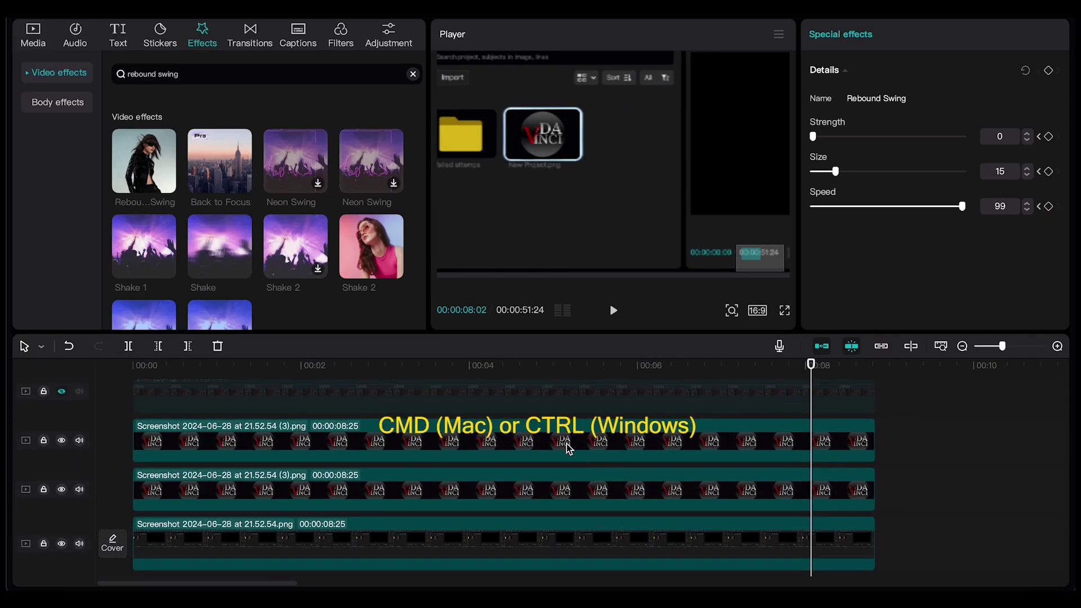
- Select both Screenshot (3).png logo clips and combine them into Compound clip11
click(566, 443)
scroll(566, 447, down, 1)
shift+click(562, 463)
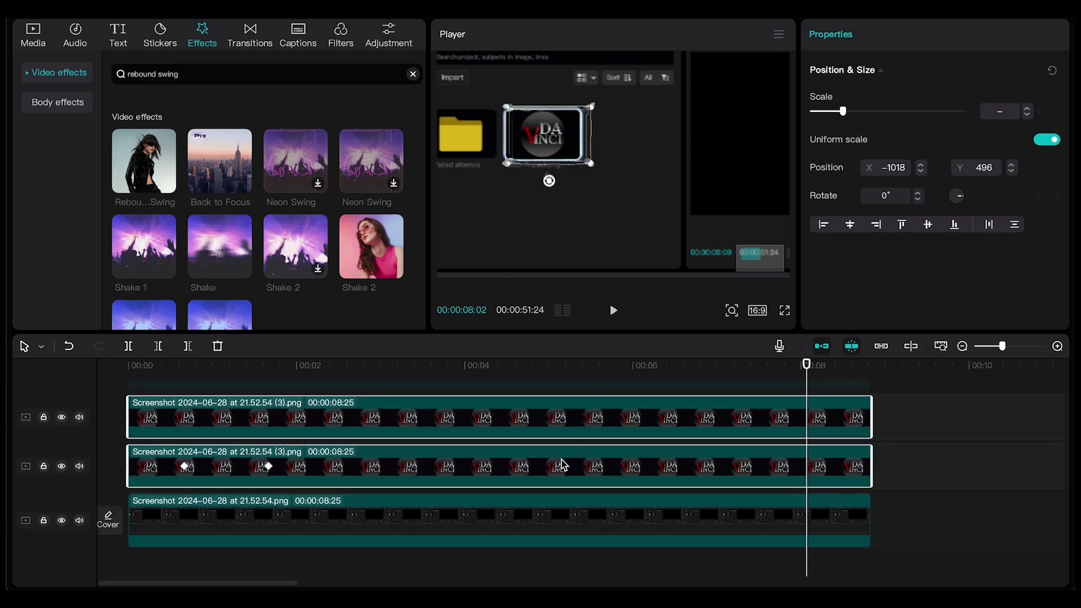
right_click(562, 464)
click(576, 498)
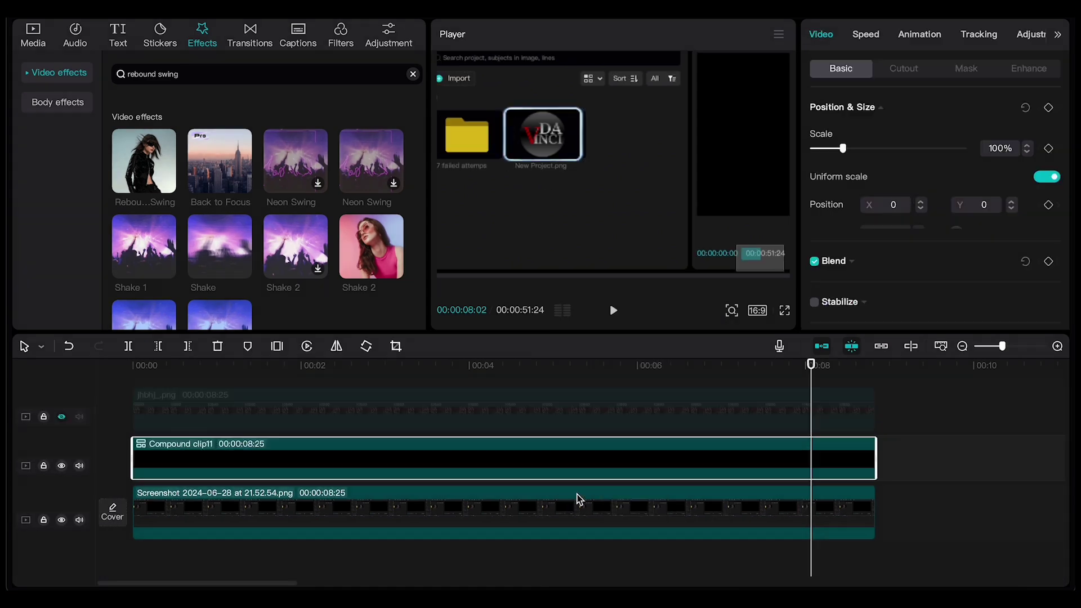
key(space)
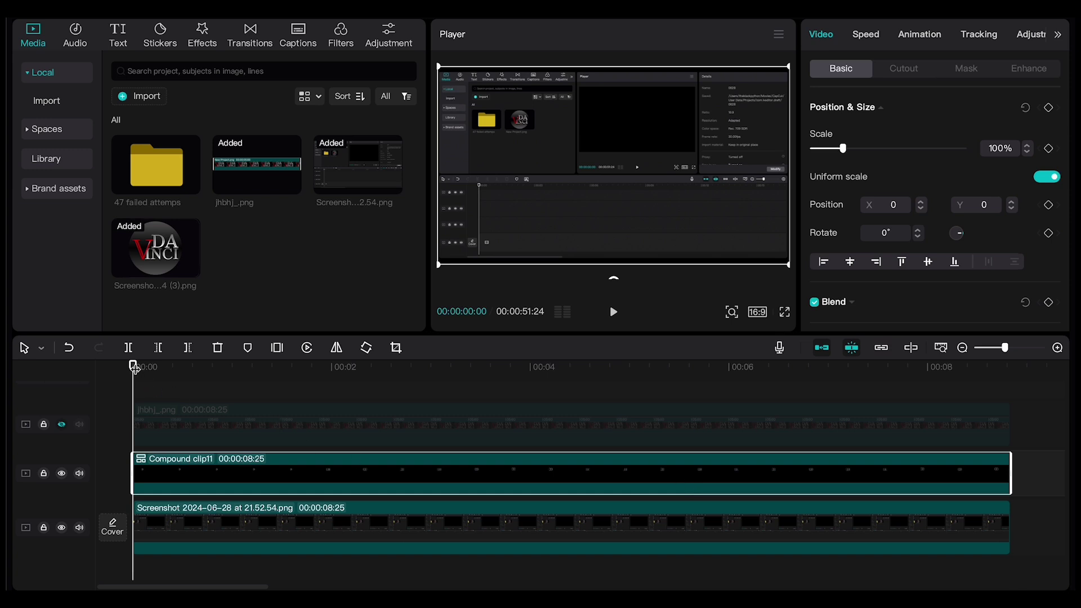
- At about three seconds, enlarge the compound clip to 250% scale
drag(279, 384, 439, 409)
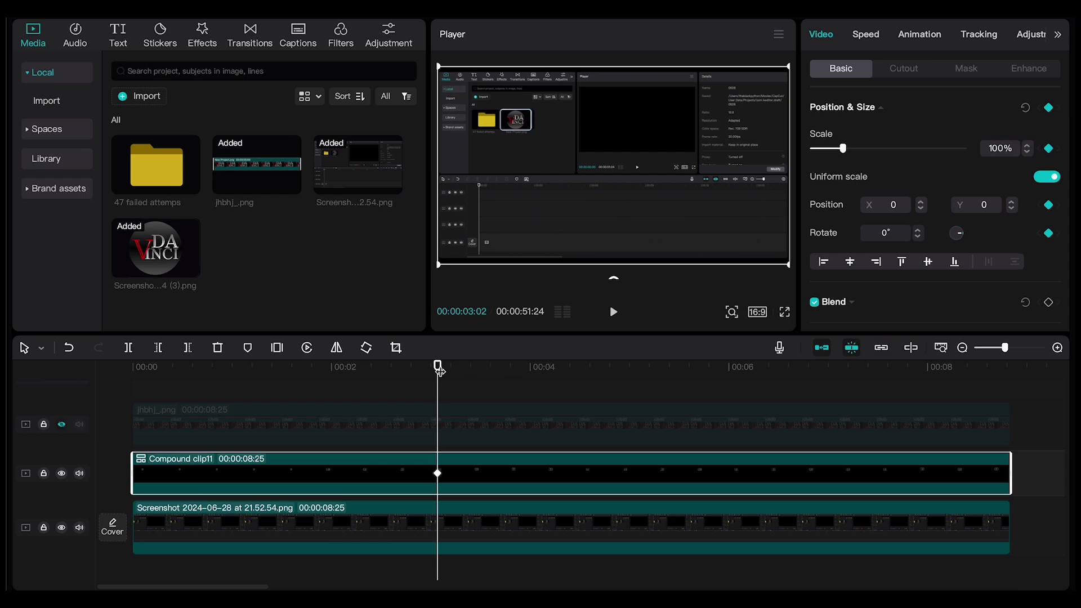
drag(440, 370, 455, 373)
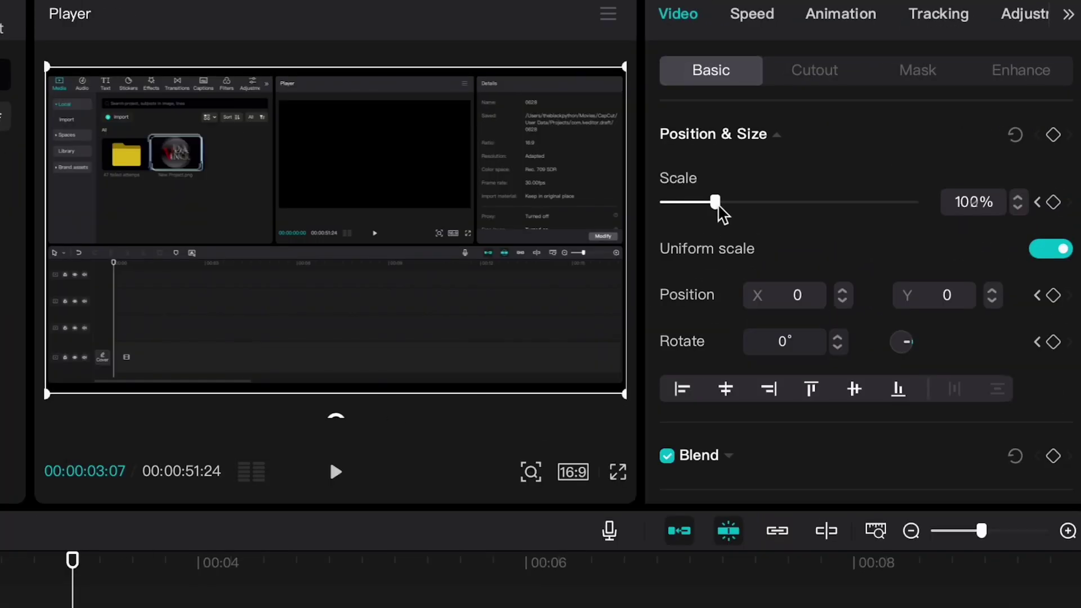
drag(714, 201, 792, 203)
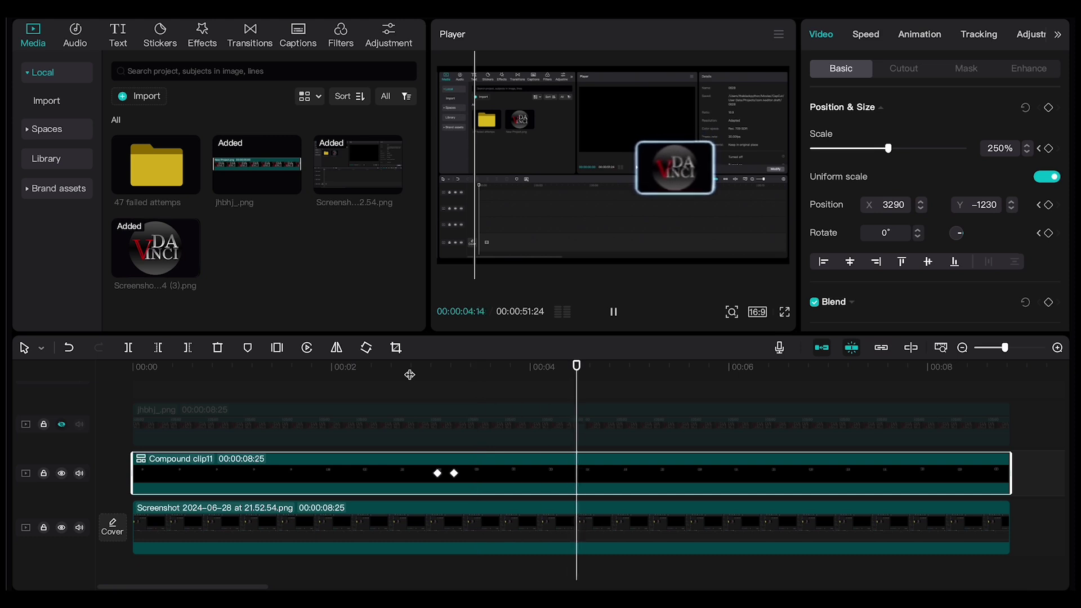
key(space)
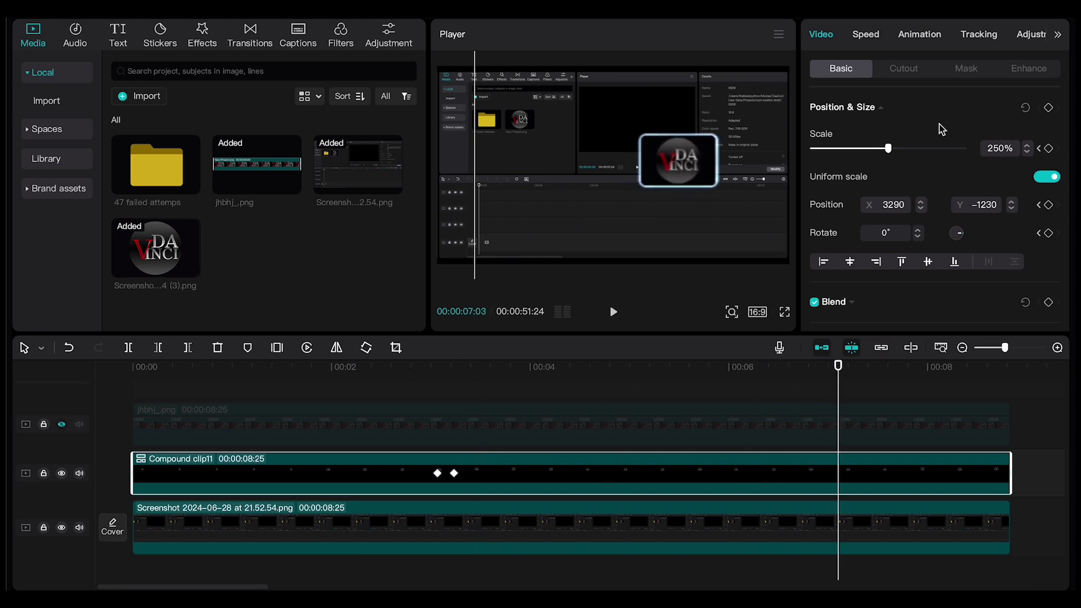
- Just past seven seconds, scale the compound clip to 118% and shift it left
click(851, 373)
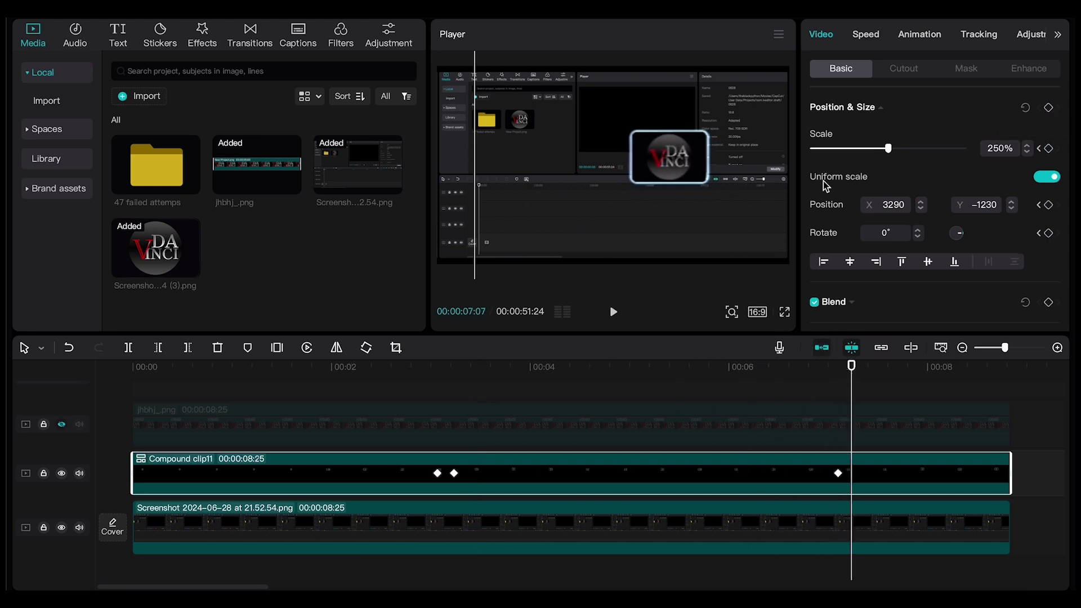
drag(888, 149, 848, 149)
drag(732, 237, 569, 234)
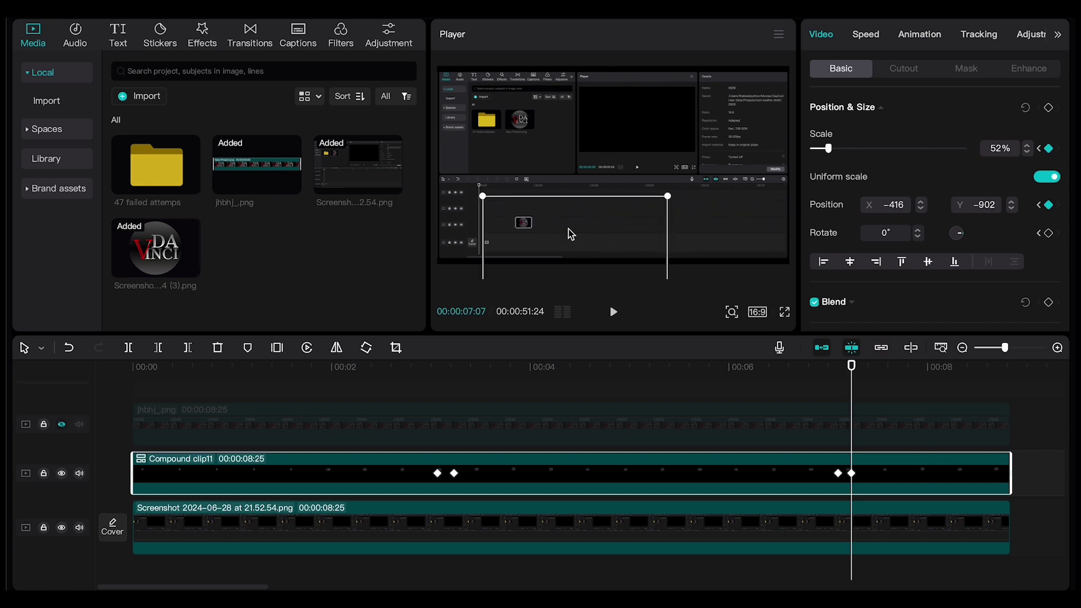
scroll(549, 251, down, 5)
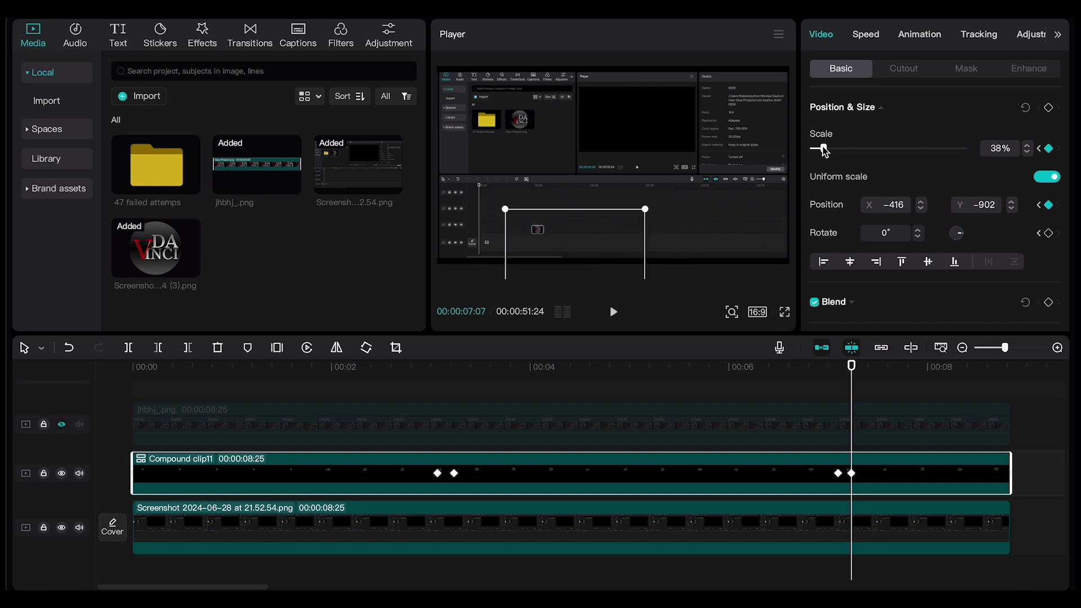
- Unhide the top logo track, shrink the compound clip to 3%, and enable motion blur
click(62, 425)
drag(821, 149, 817, 150)
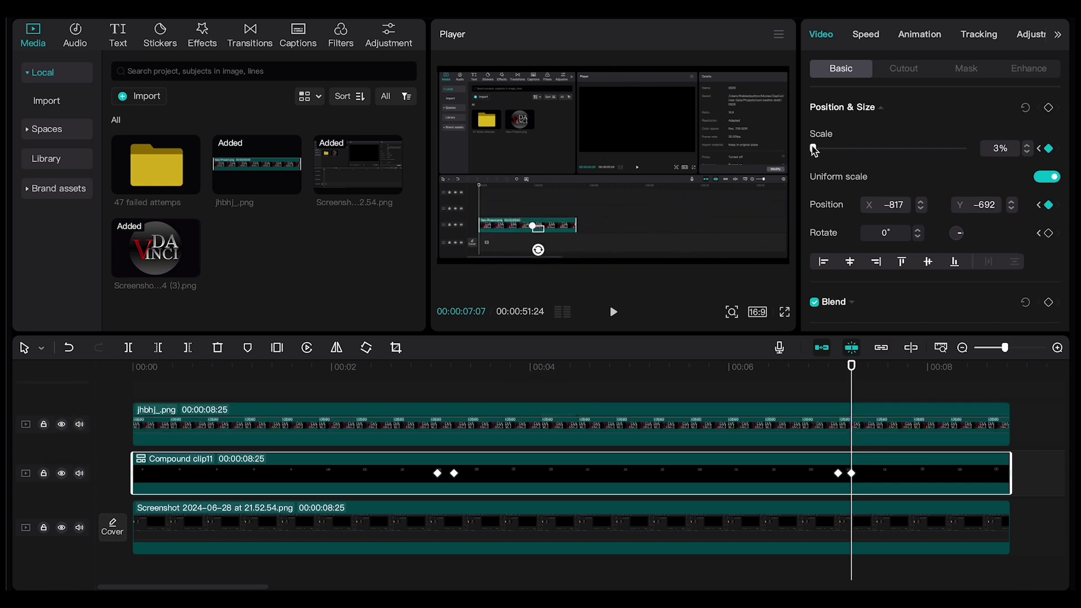
scroll(822, 168, down, 5)
click(815, 164)
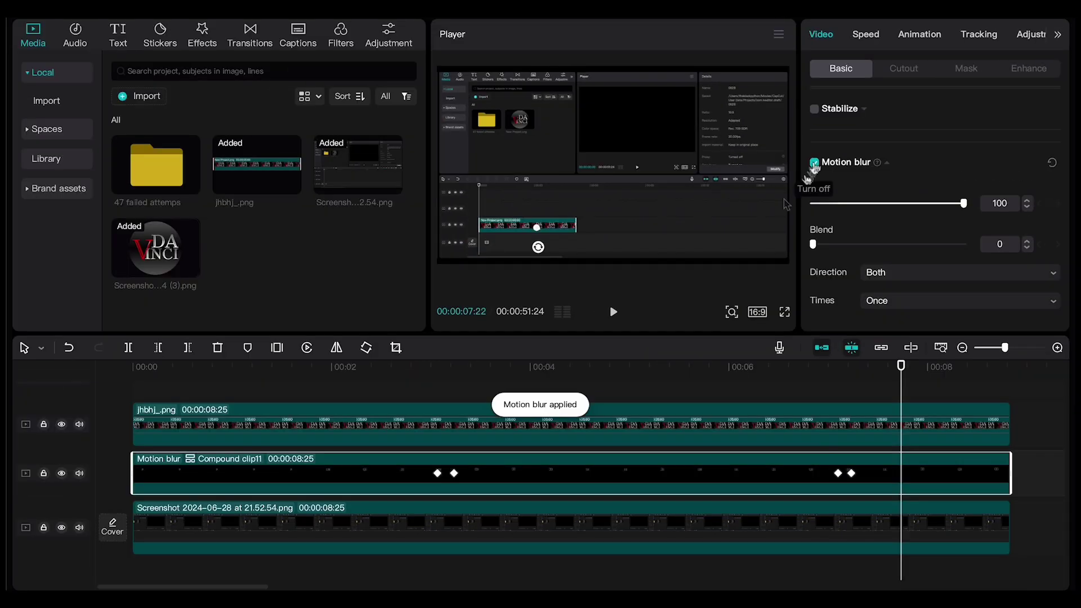
key(space)
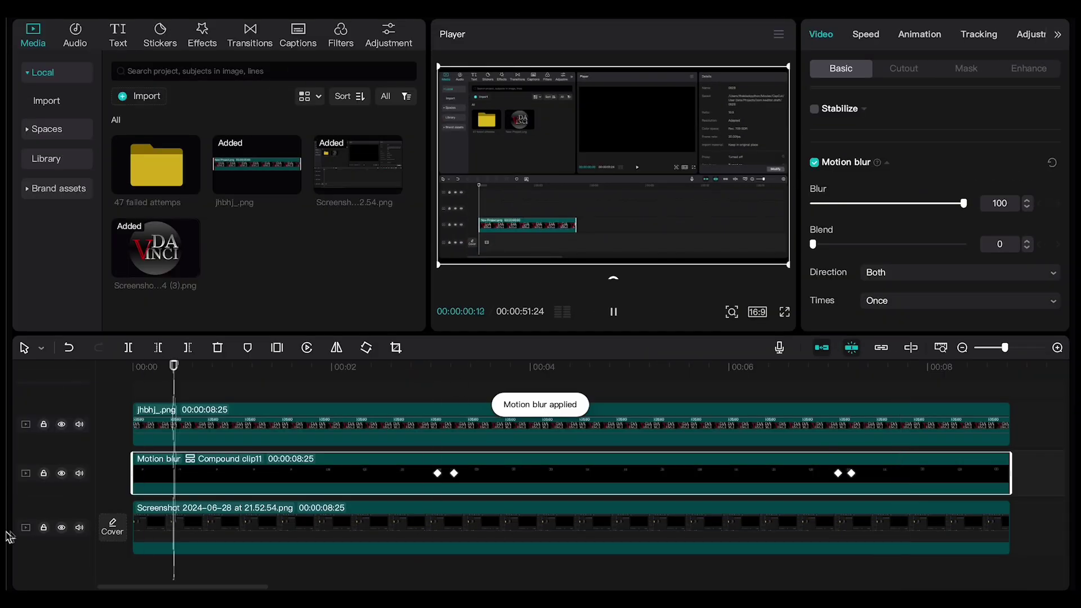
key(space)
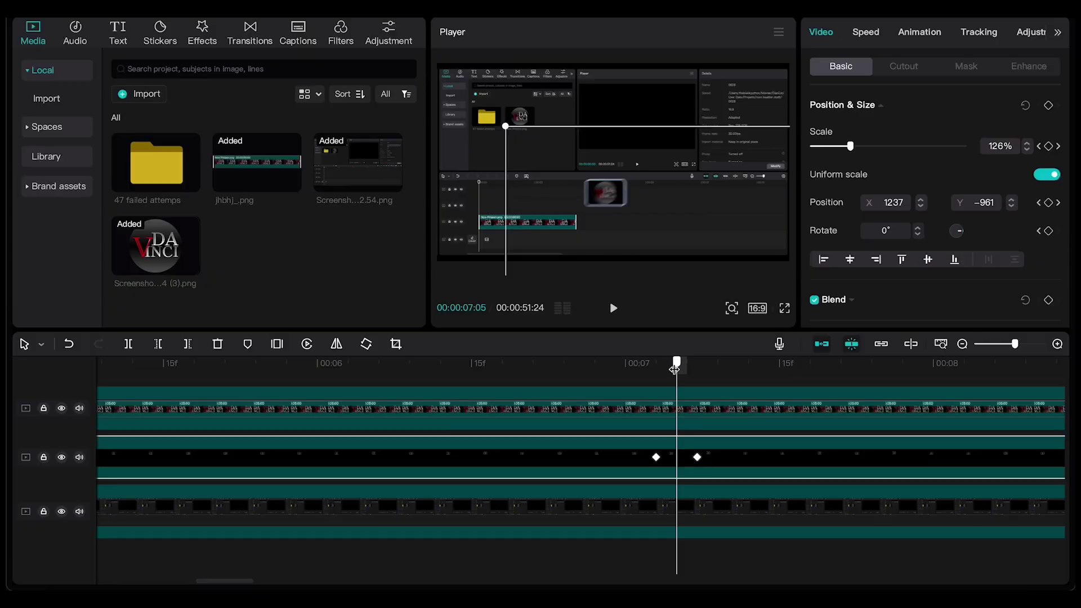
- Turn off uniform scale on jbhbj_.png, set its width to 30%, and keyframe position and size
click(835, 409)
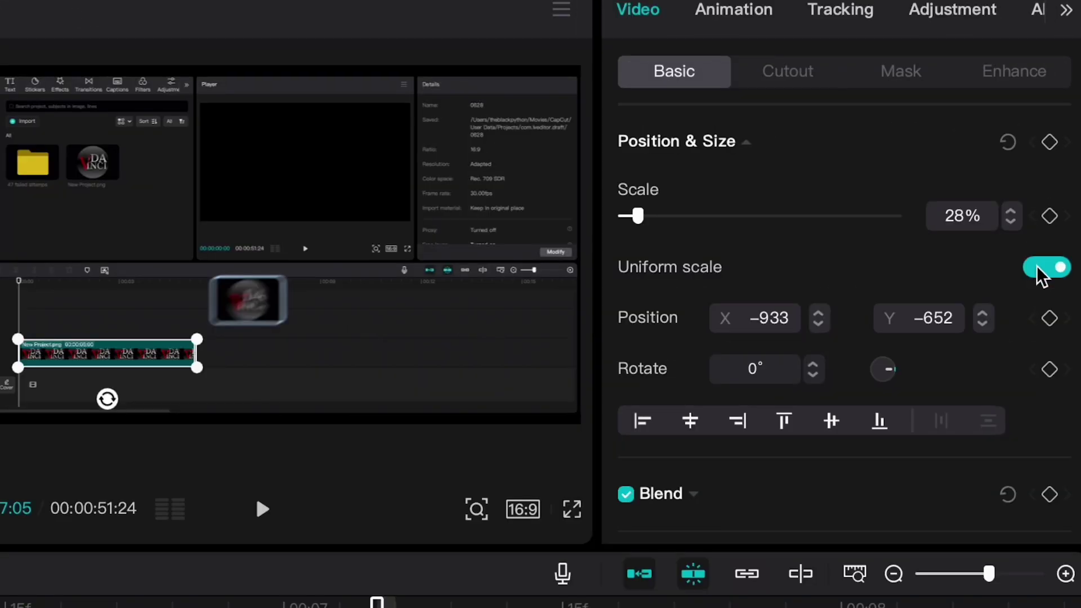
click(1040, 270)
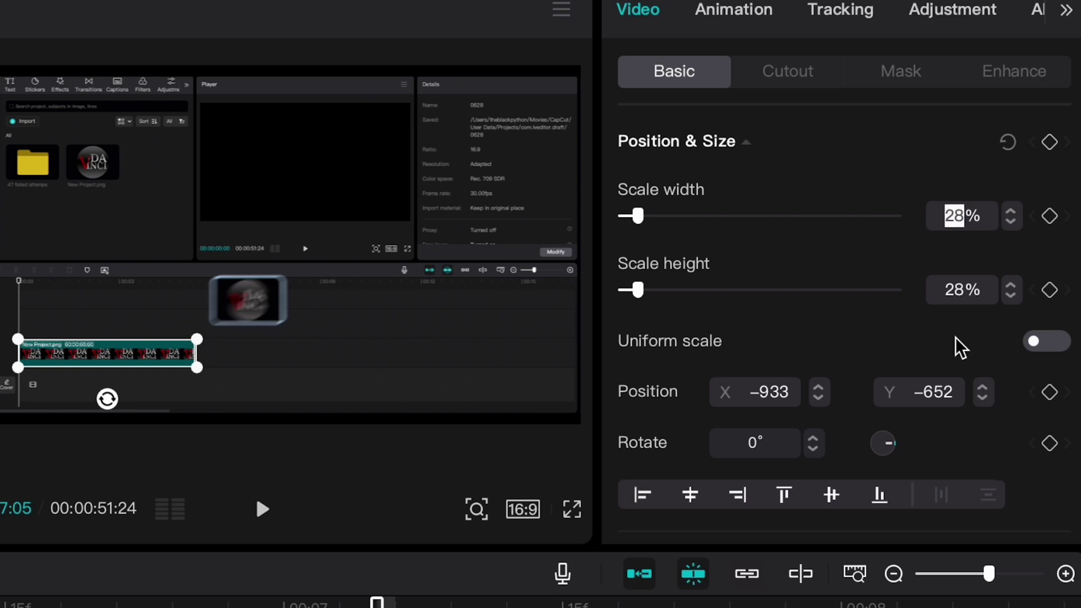
text(30)
key(Return)
click(1050, 143)
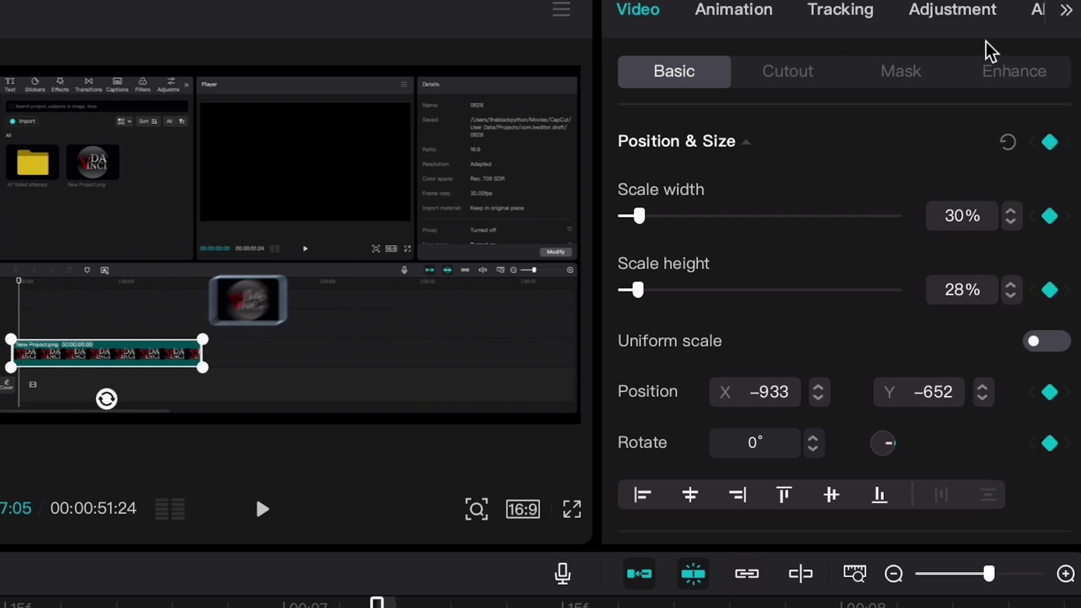
click(966, 23)
scroll(830, 331, down, 5)
- Keyframe the adjustments with contrast -50 and brightness, highlight and shadow at 50
click(1049, 241)
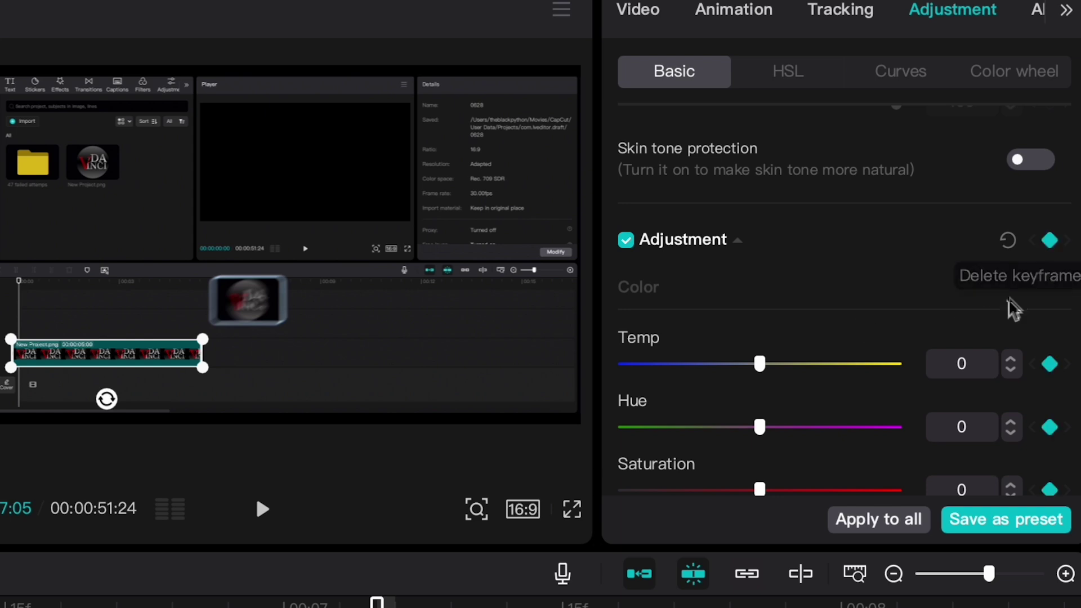
scroll(780, 295, down, 3)
scroll(755, 358, down, 5)
drag(762, 353, 649, 363)
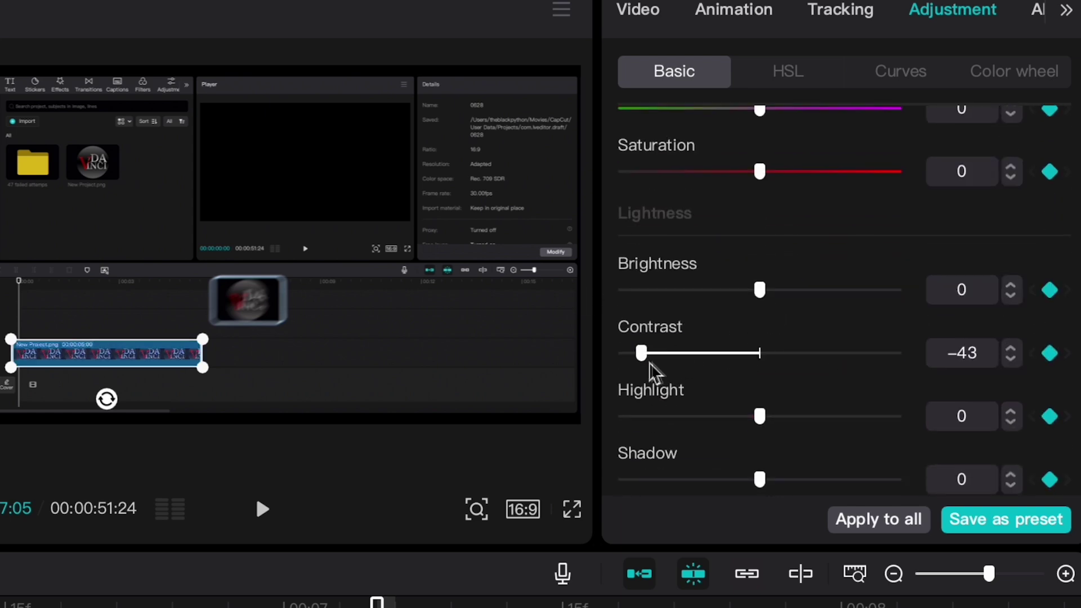
drag(759, 289, 898, 289)
drag(760, 416, 898, 416)
drag(760, 480, 898, 480)
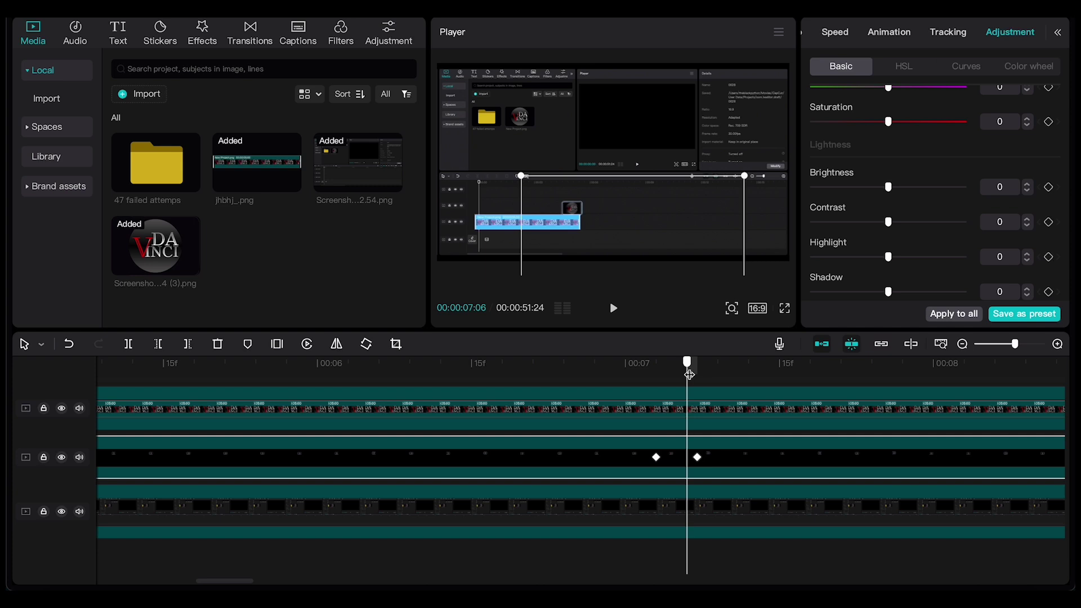
- One frame later, set the top logo clip's scale width to 28%
drag(689, 374, 693, 375)
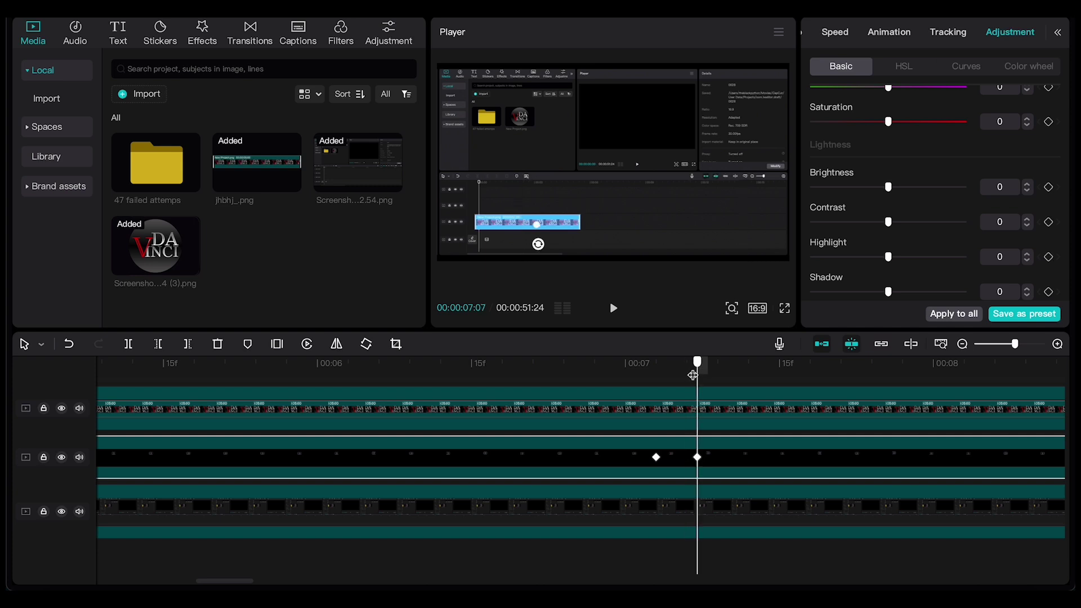
click(693, 419)
click(823, 32)
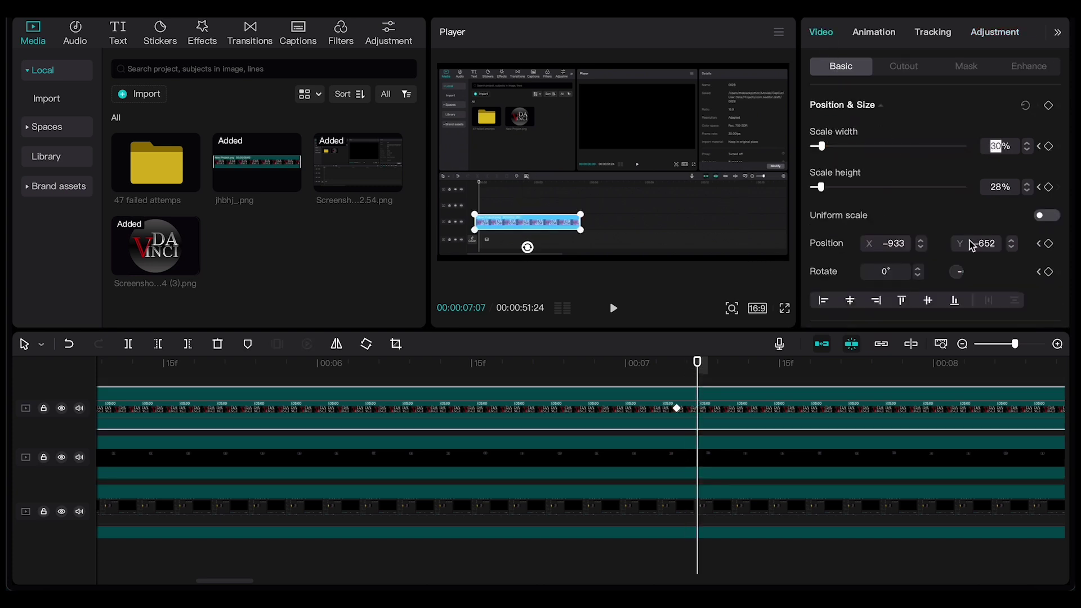
click(699, 462)
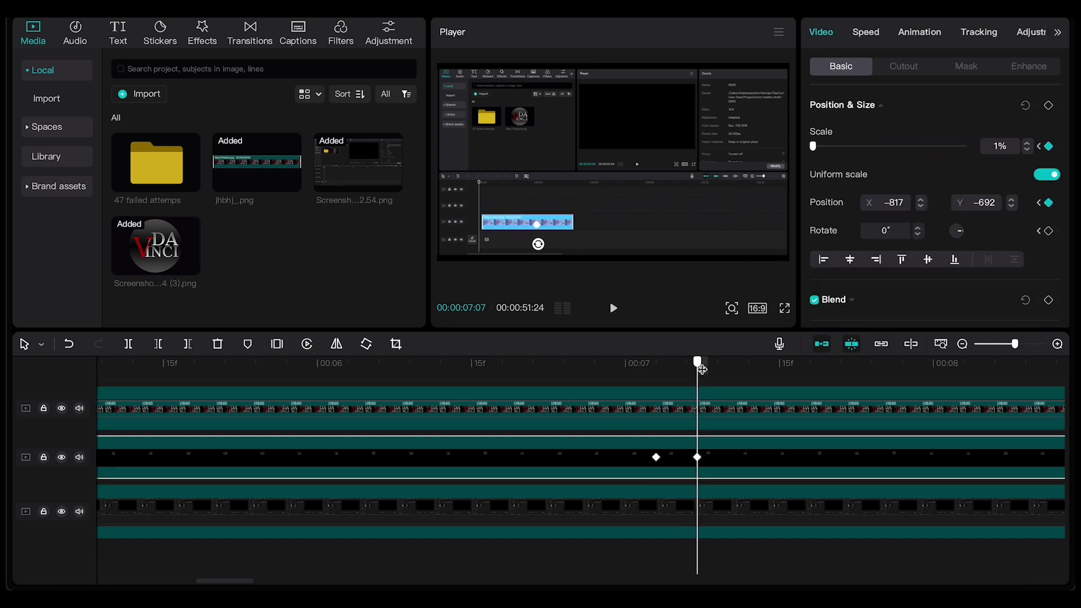
click(734, 424)
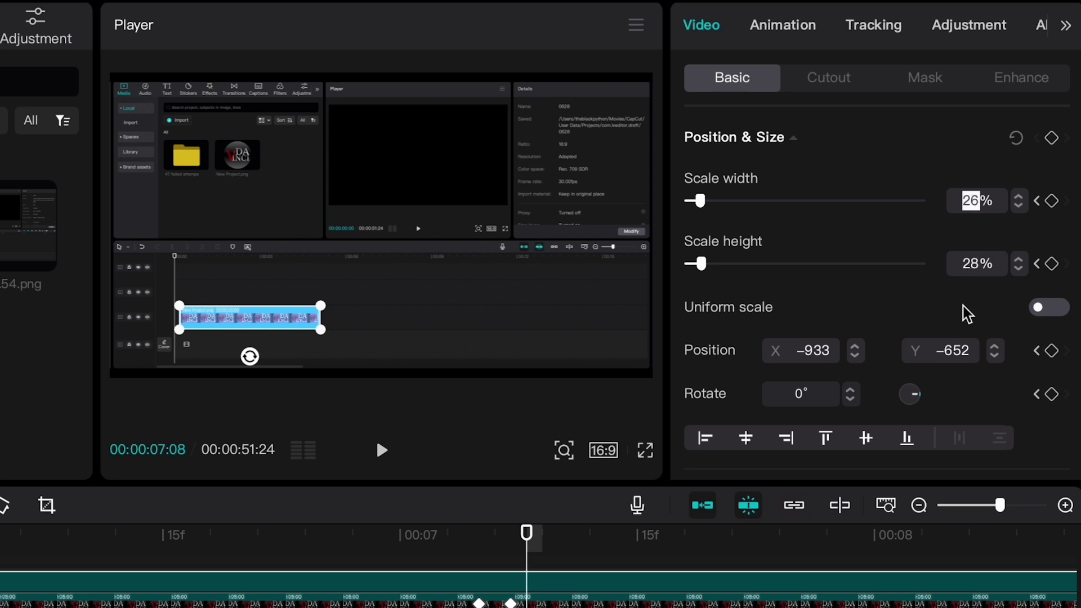
text(28)
key(Return)
- Reset the top clip's brightness, contrast and highlight back to 0
click(968, 25)
scroll(966, 234, down, 10)
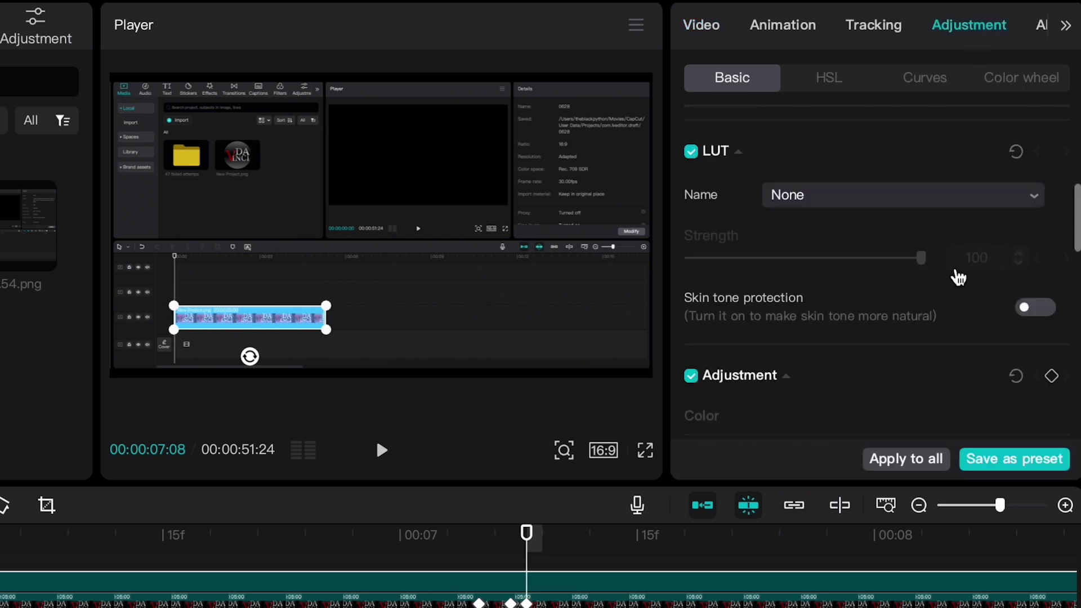
click(810, 431)
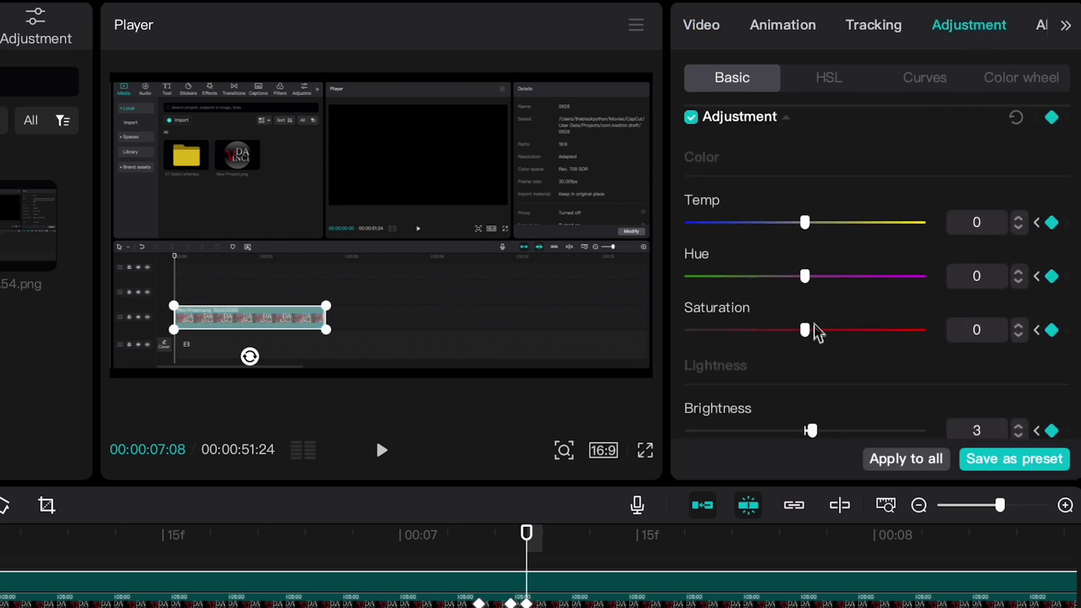
scroll(816, 332, down, 2)
click(806, 376)
click(805, 429)
scroll(809, 434, down, 2)
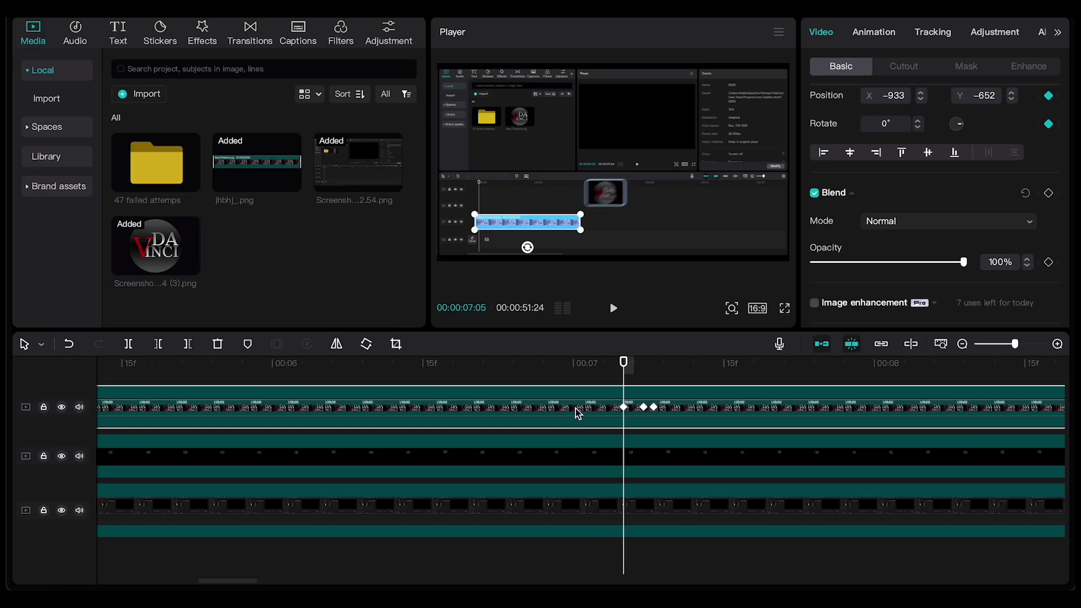
- Make the top clip a compound clip, keyframe opacity at 0%, and raise it one frame later
right_click(577, 413)
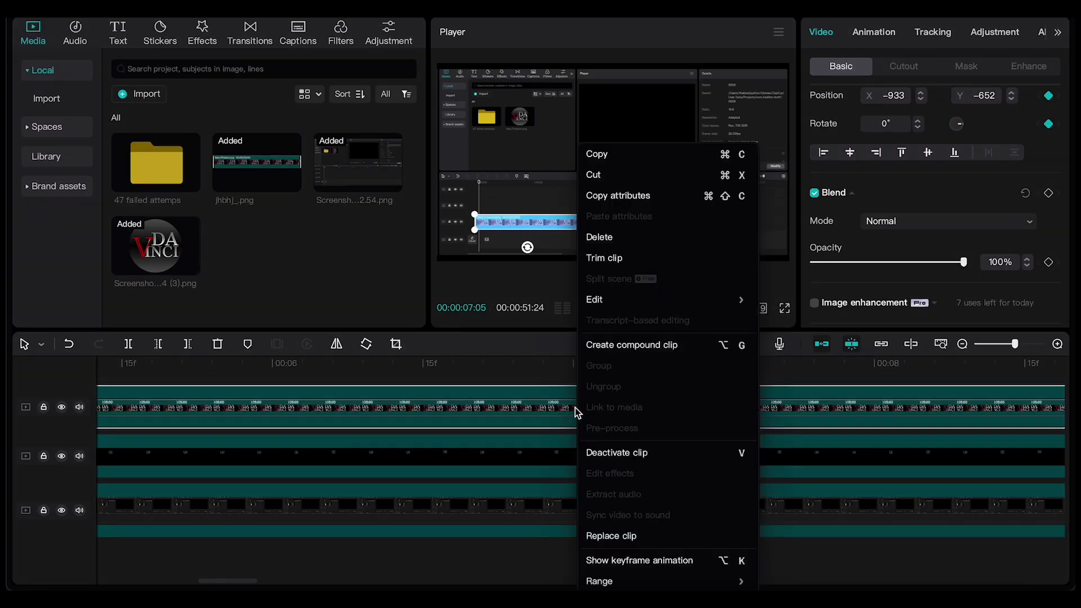
click(630, 351)
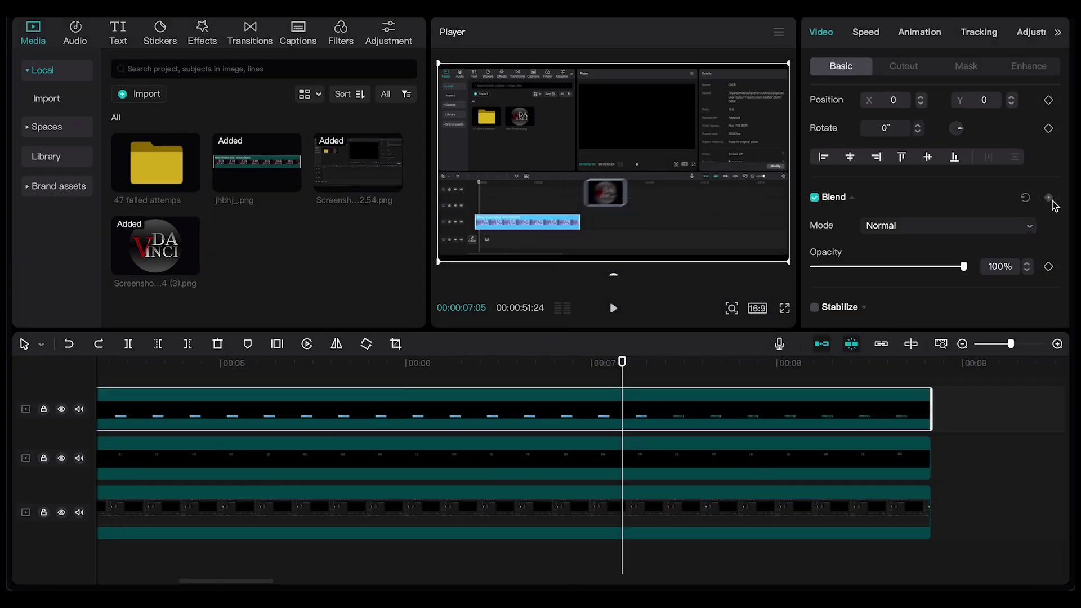
drag(938, 271, 812, 268)
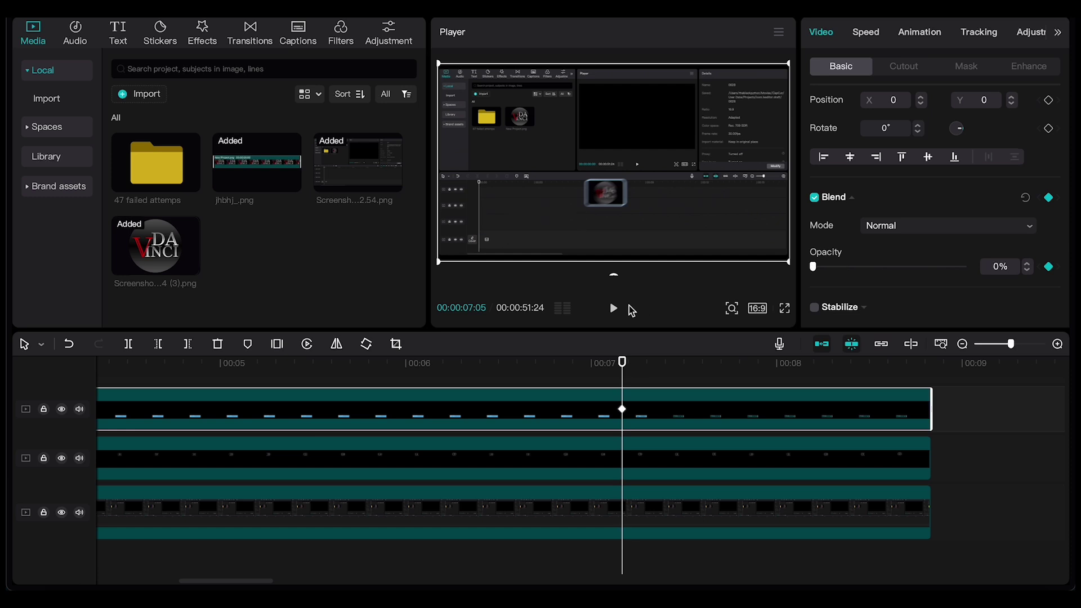
drag(623, 364, 628, 363)
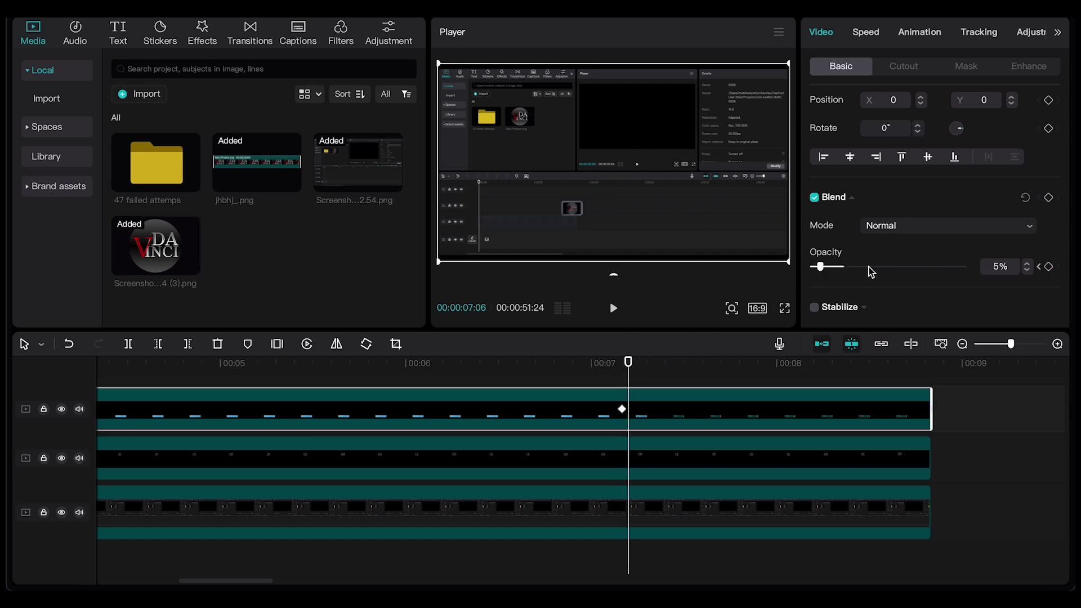
drag(871, 272, 968, 269)
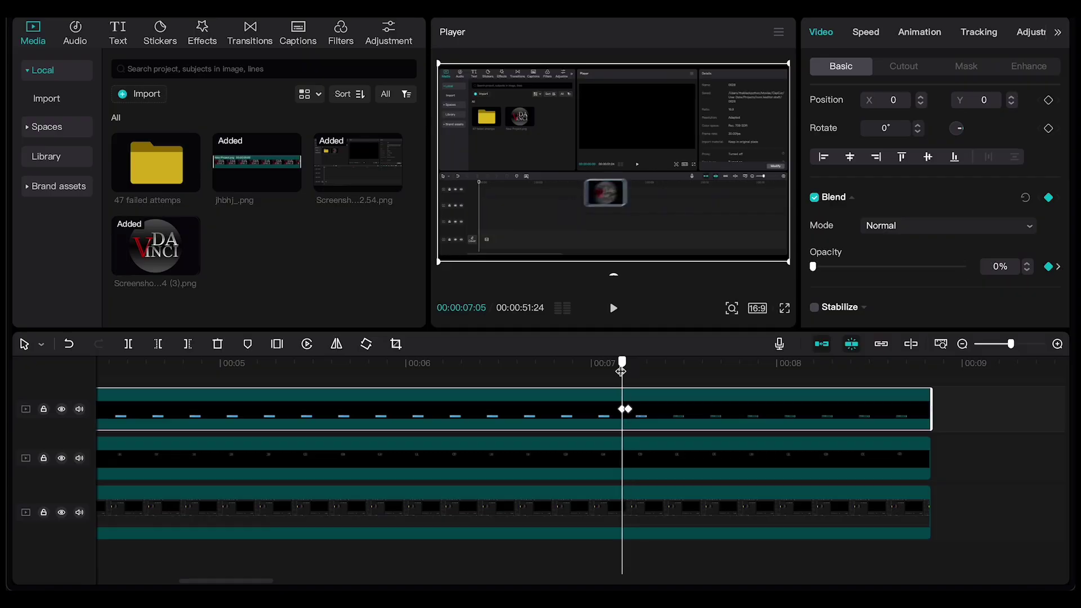